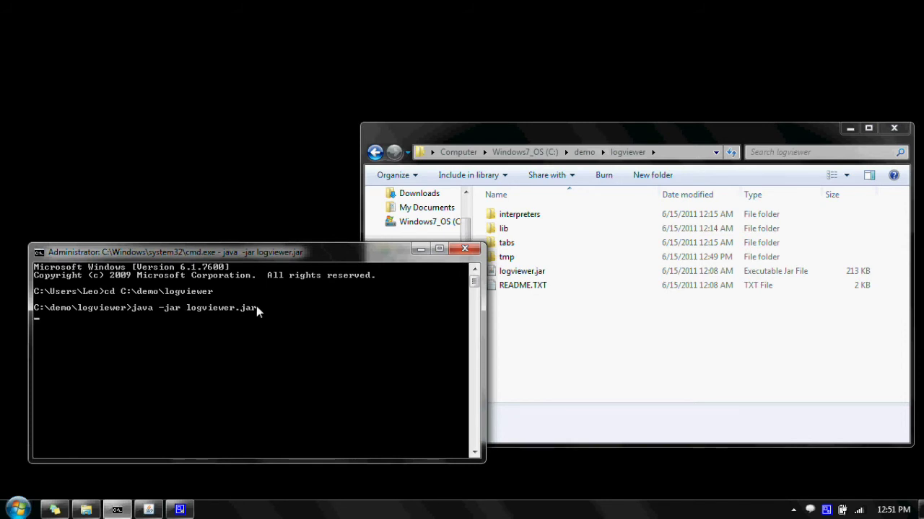
# Minimize the Logviewer window and go to the My Documents folder in the file explorer
pyautogui.click(556, 315)
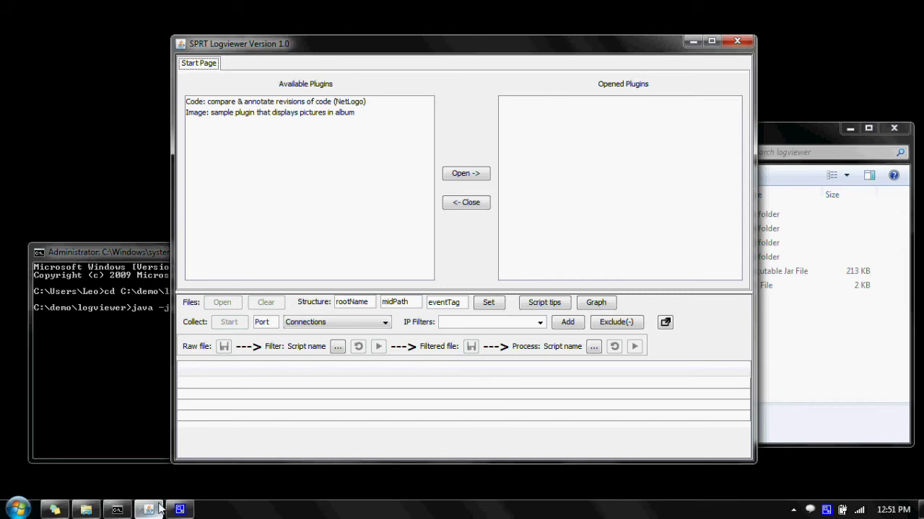
pyautogui.click(693, 41)
pyautogui.scroll(1, 413, 262)
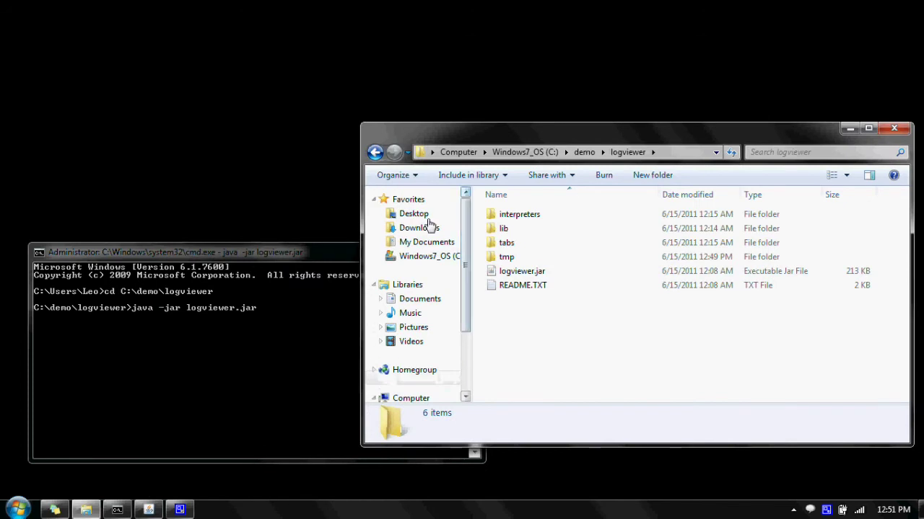
pyautogui.click(419, 244)
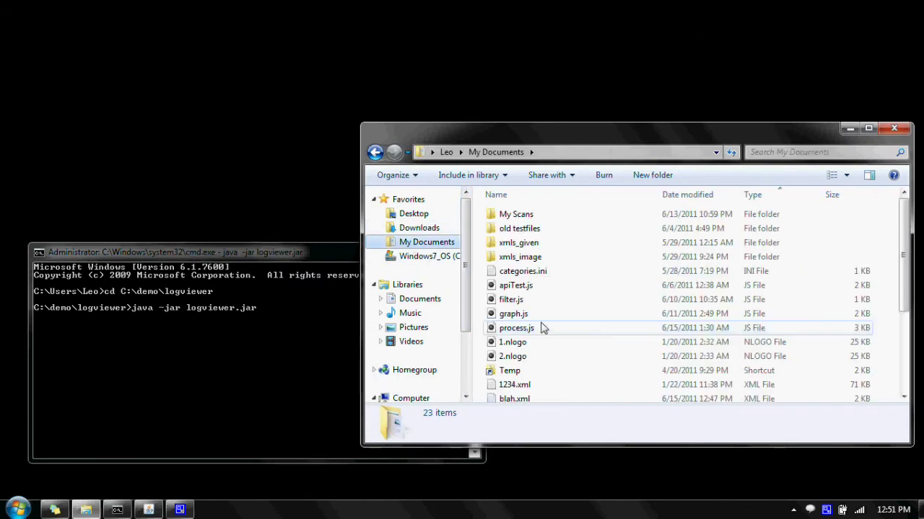
# Open blah.xml from My Documents in the text editor and move the editor window over the file explorer
pyautogui.click(525, 313)
pyautogui.press('Down')
pyautogui.press('Down')
pyautogui.press('Down')
pyautogui.press('Down')
pyautogui.press('Down')
pyautogui.press('Down')
pyautogui.press('Down')
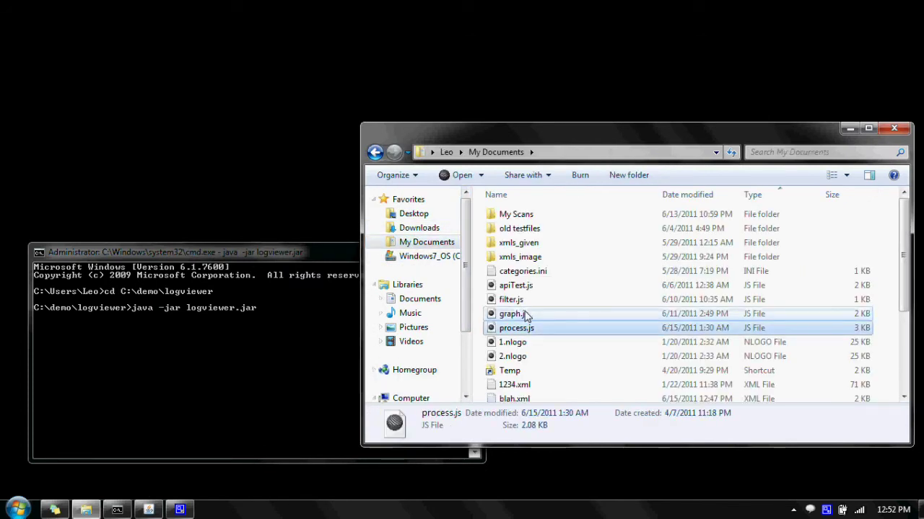
pyautogui.press('Down')
pyautogui.press('Down')
pyautogui.press('Up')
pyautogui.press('Up')
pyautogui.press('Up')
pyautogui.press('Return')
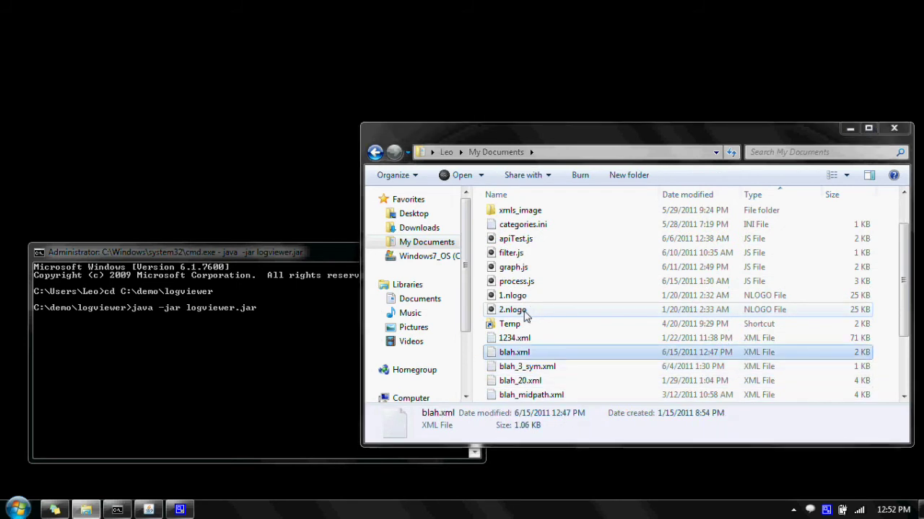
pyautogui.moveTo(157, 16); pyautogui.dragTo(583, 19)
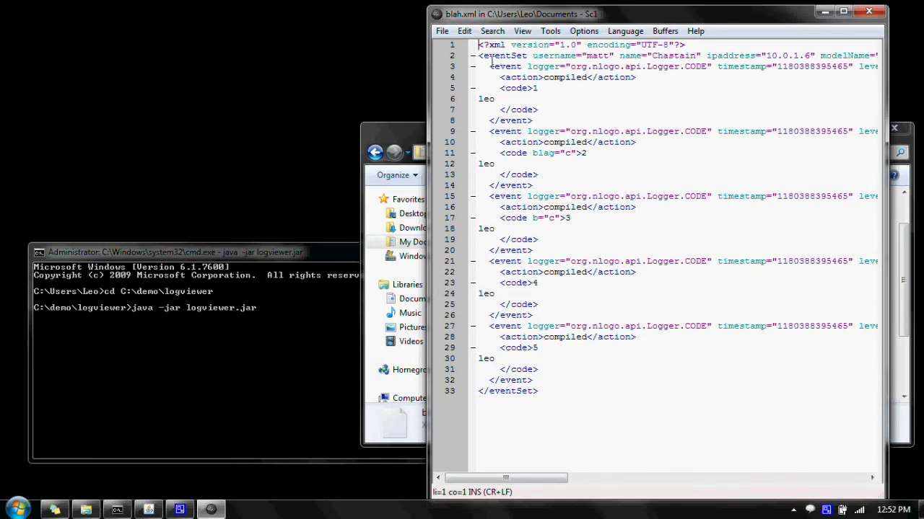
# Examine the individual event blocks in blah.xml by highlighting them one after another, and close the file
pyautogui.moveTo(480, 66); pyautogui.dragTo(562, 108)
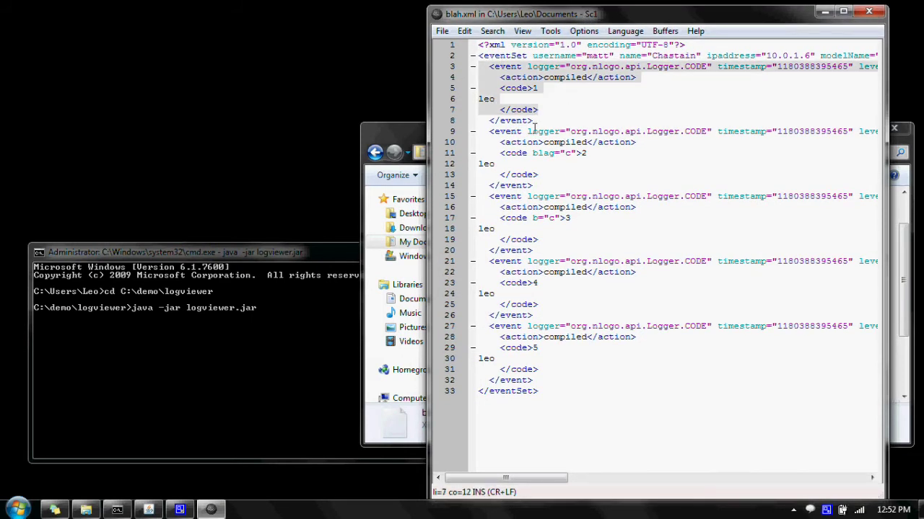
pyautogui.moveTo(479, 131); pyautogui.dragTo(541, 176)
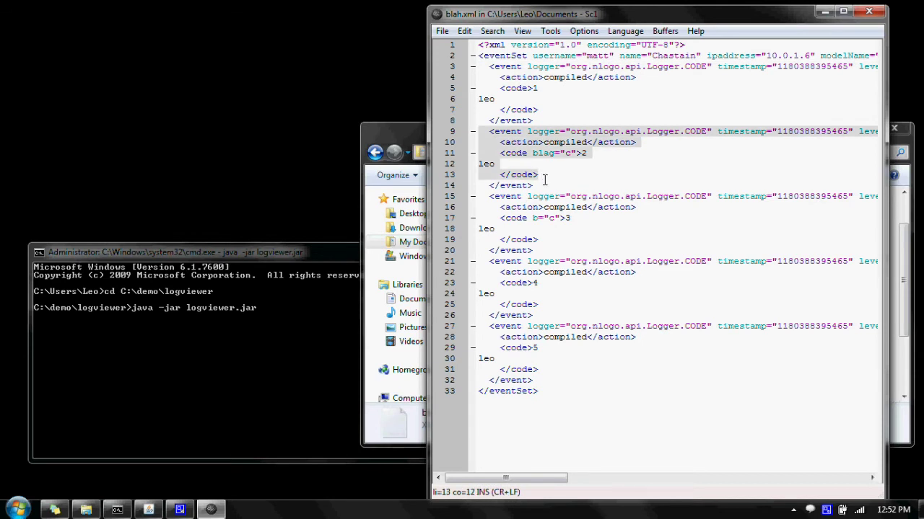
pyautogui.moveTo(478, 196); pyautogui.dragTo(557, 384)
pyautogui.click(555, 381)
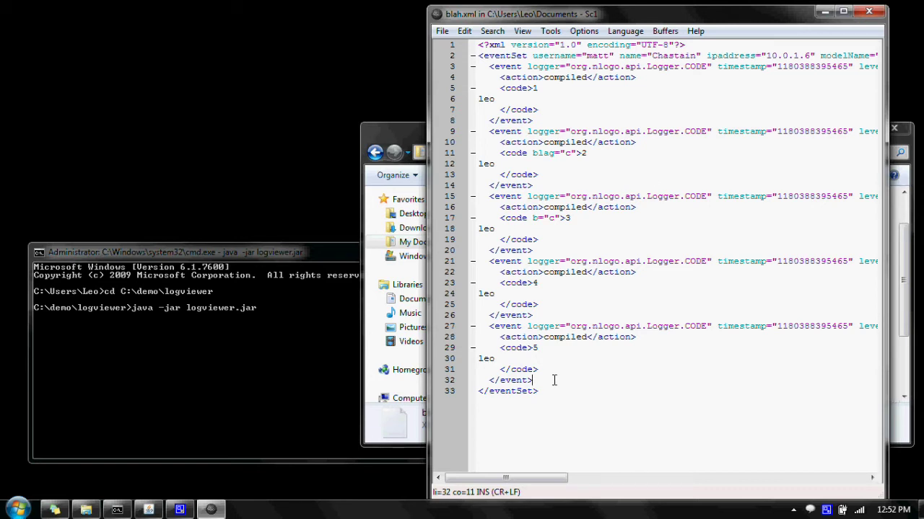
pyautogui.click(869, 12)
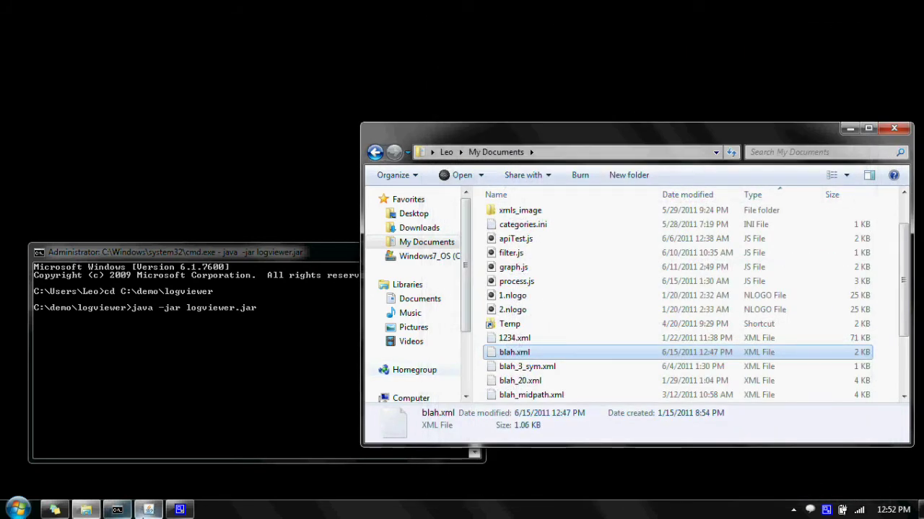
# Reopen blah.xml over the restored Logviewer, examine its first two event blocks, and close the file
pyautogui.click(147, 511)
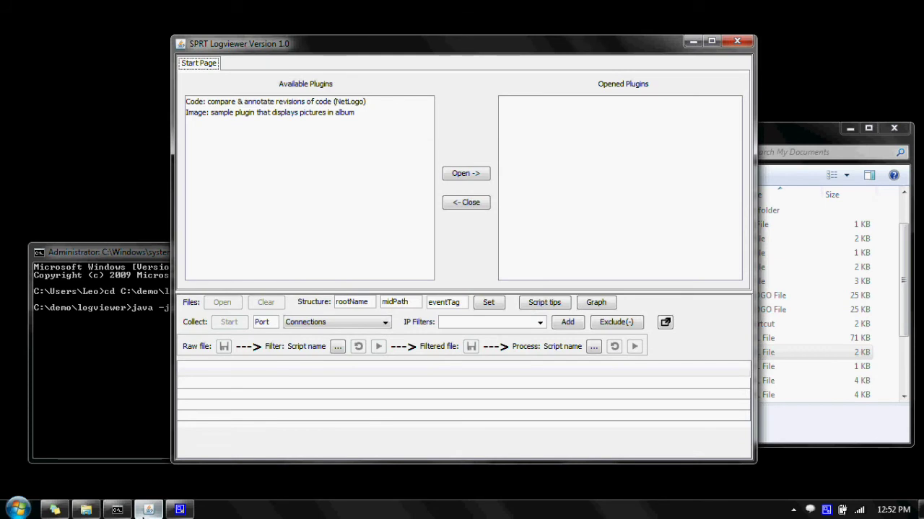
pyautogui.click(770, 353)
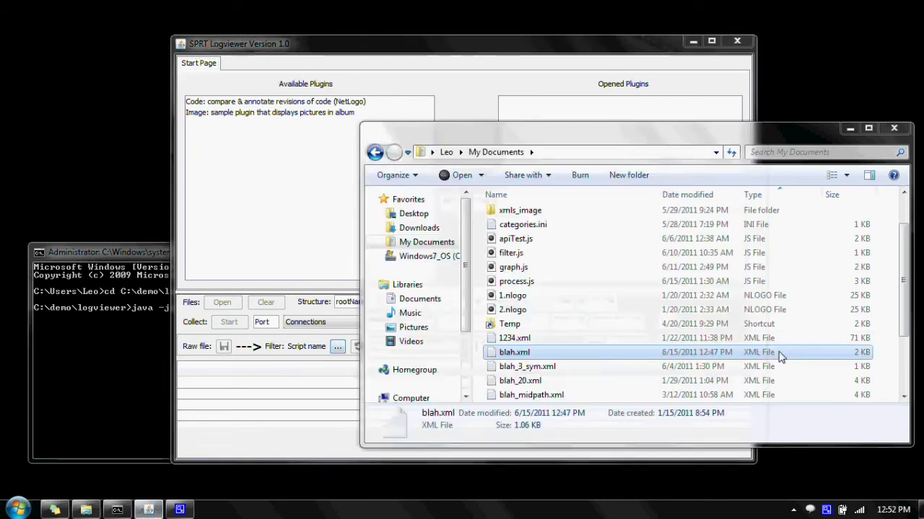
pyautogui.doubleClick(779, 353)
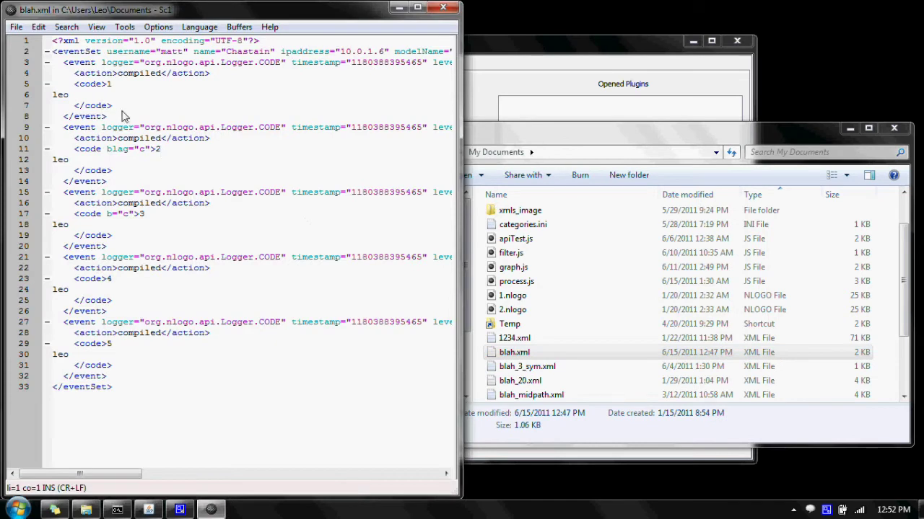
pyautogui.moveTo(116, 108); pyautogui.dragTo(82, 78)
pyautogui.moveTo(108, 182); pyautogui.dragTo(50, 138)
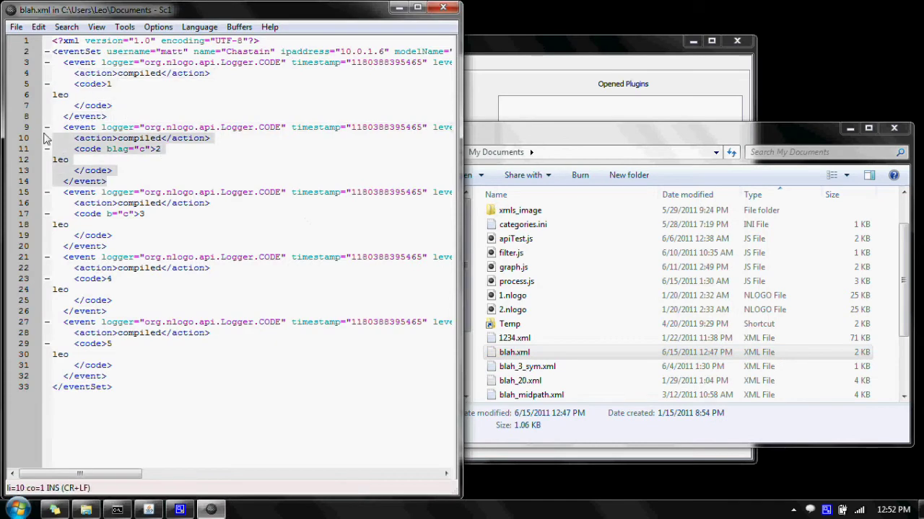
pyautogui.click(445, 8)
# Reopen blah.xml in the text editor, minimize the file explorer, and place Logviewer beside the XML text
pyautogui.moveTo(447, 43); pyautogui.dragTo(588, 40)
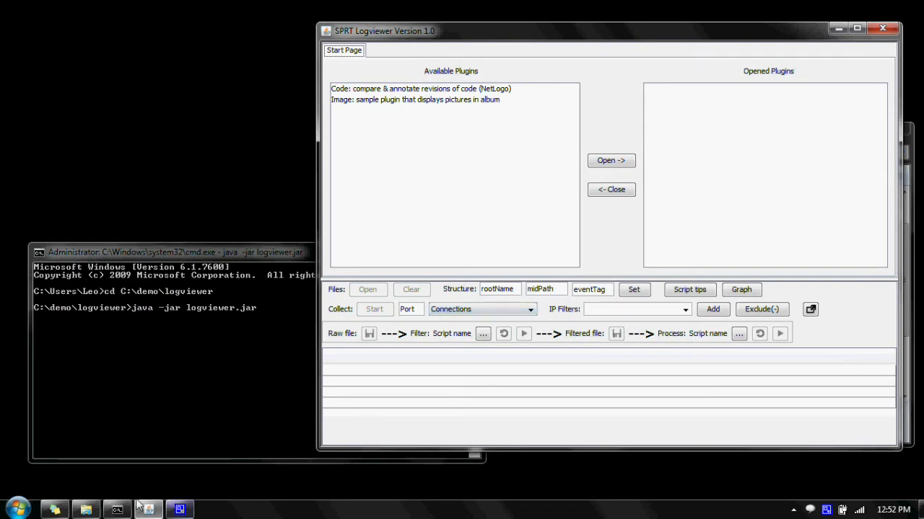
pyautogui.click(86, 510)
pyautogui.doubleClick(503, 352)
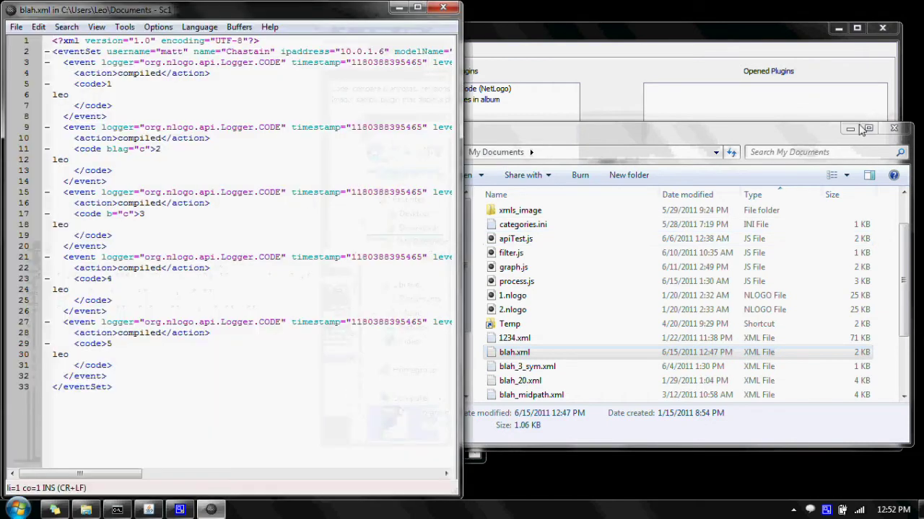
pyautogui.click(851, 128)
pyautogui.moveTo(674, 31); pyautogui.dragTo(762, 31)
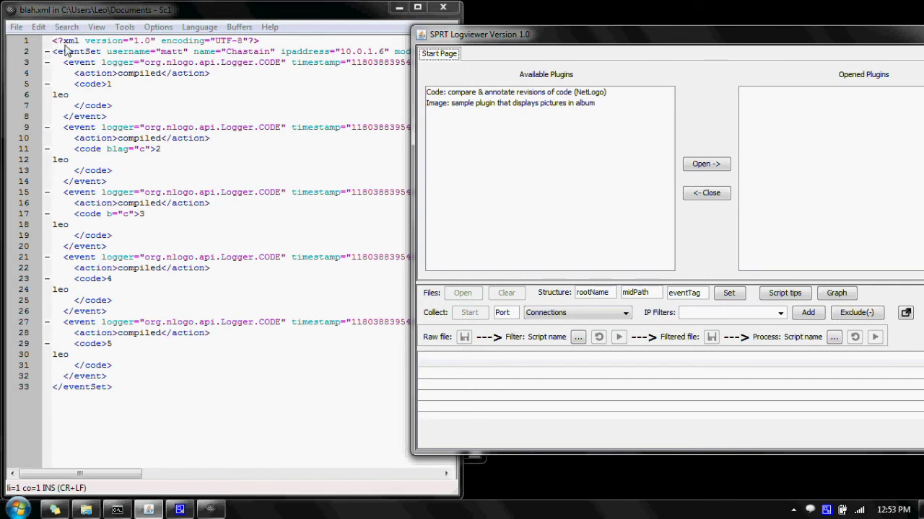
# Find the root tag in blah.xml and set the root name in Logviewer's structure settings to eventSet
pyautogui.click(104, 14)
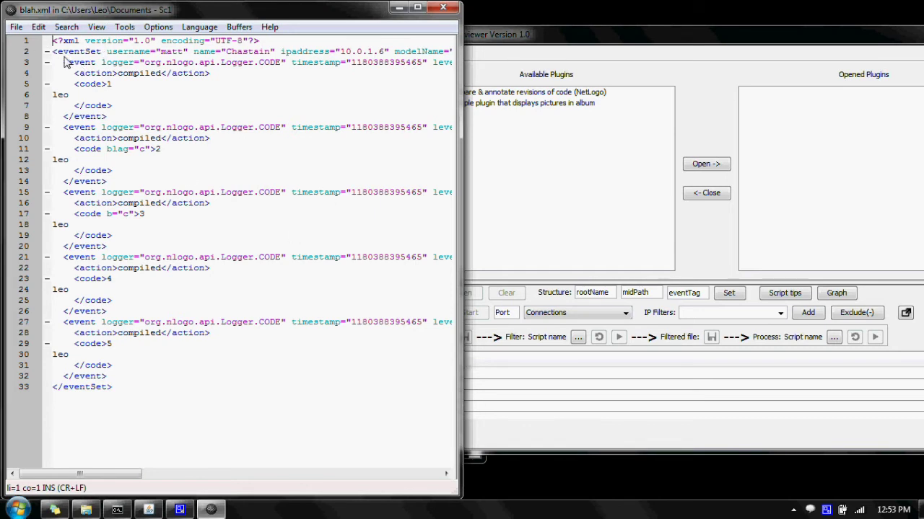
pyautogui.moveTo(57, 51); pyautogui.dragTo(102, 52)
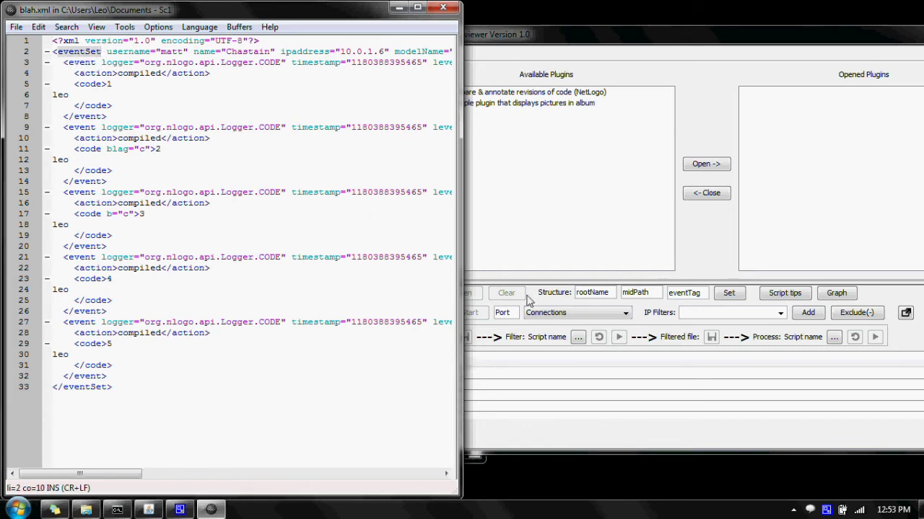
pyautogui.moveTo(612, 295); pyautogui.dragTo(550, 288)
pyautogui.write('ev')
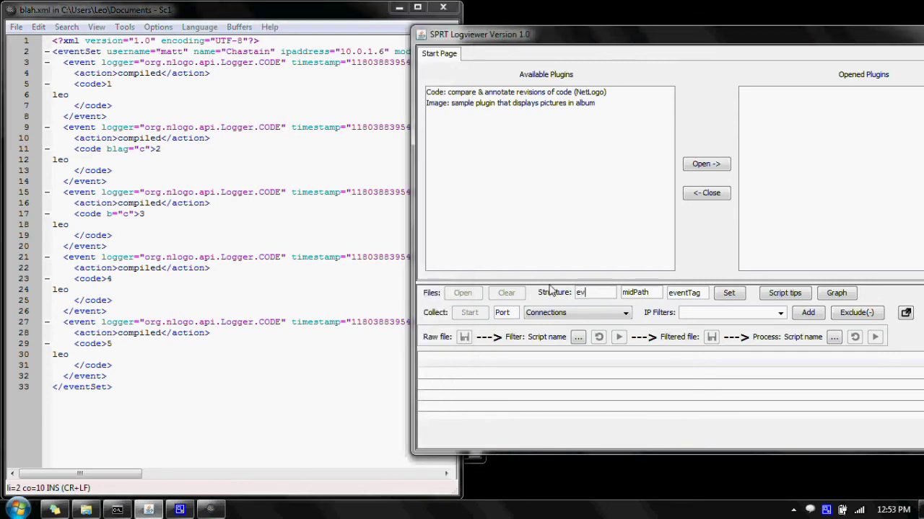
pyautogui.write('entSet')
# Compare the first event tag with the enclosing eventSet root tag in blah.xml
pyautogui.click(188, 118)
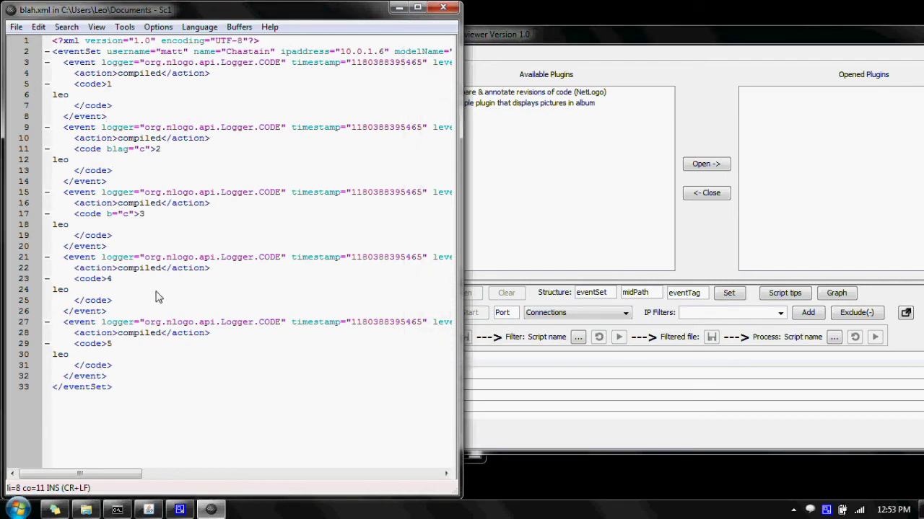
pyautogui.doubleClick(73, 62)
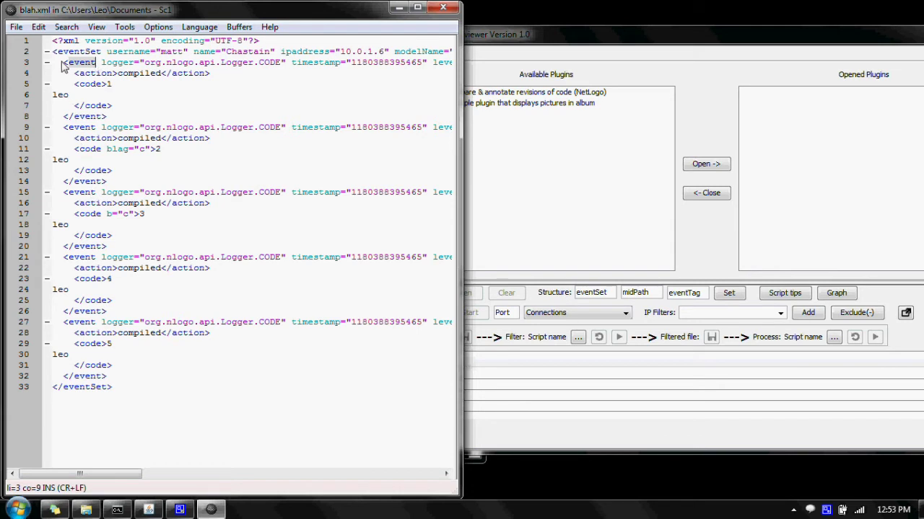
pyautogui.moveTo(58, 52); pyautogui.dragTo(103, 51)
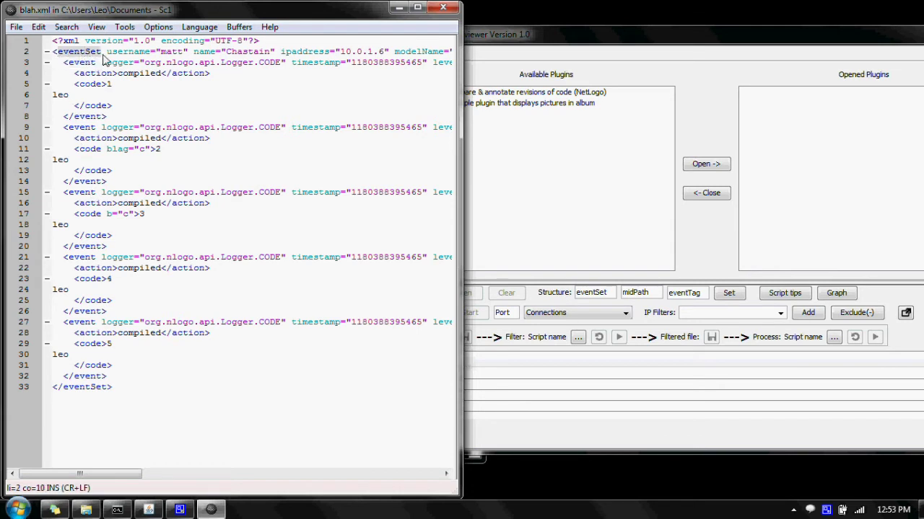
# Open blah_midpath.xml from My Documents, examine the mid and hi tags wrapping its events, and close the file
pyautogui.click(85, 510)
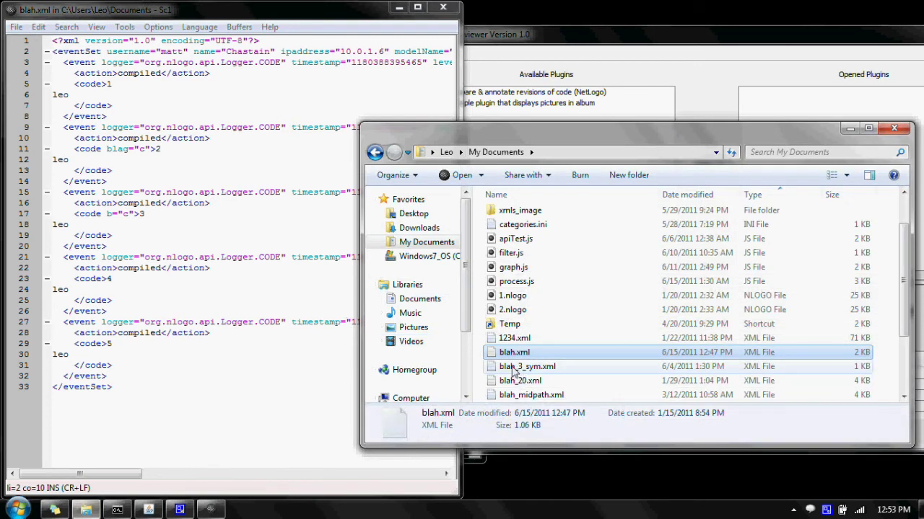
pyautogui.doubleClick(525, 396)
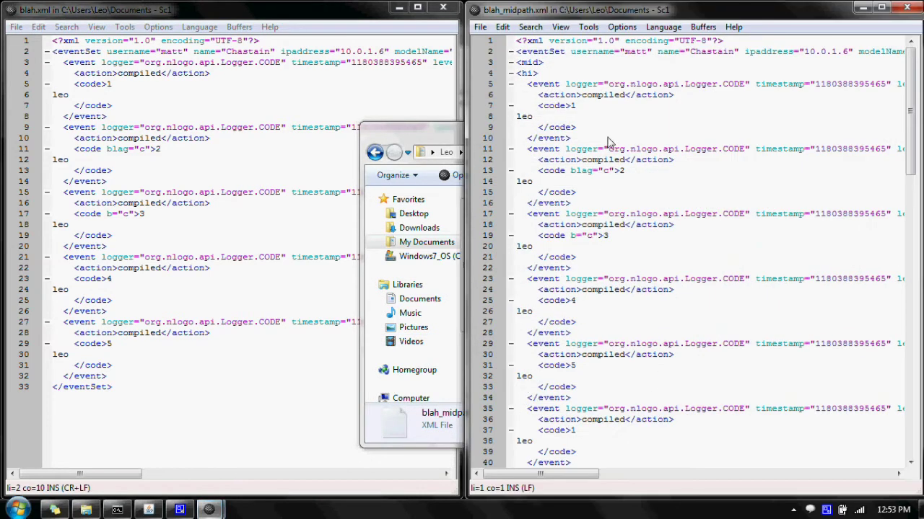
pyautogui.click(526, 63)
pyautogui.press('Left')
pyautogui.moveTo(521, 74); pyautogui.dragTo(532, 74)
pyautogui.moveTo(536, 87); pyautogui.dragTo(606, 469)
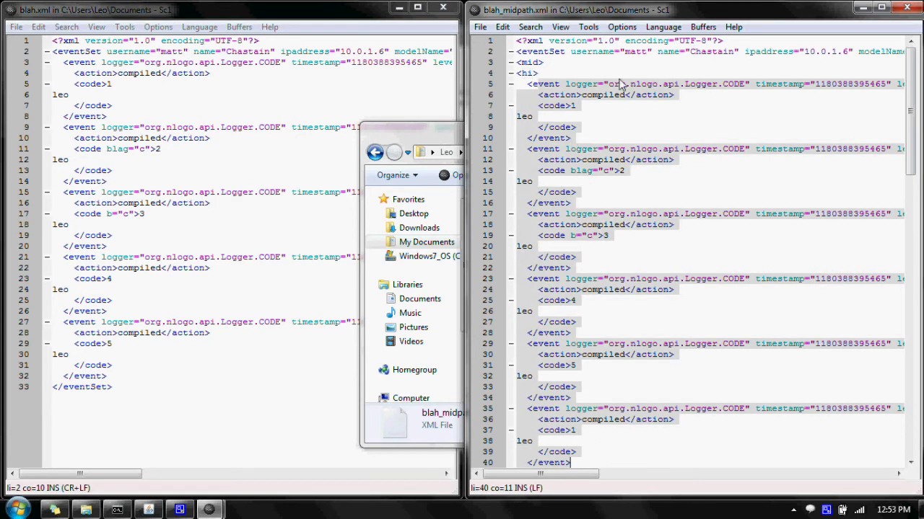
pyautogui.click(620, 84)
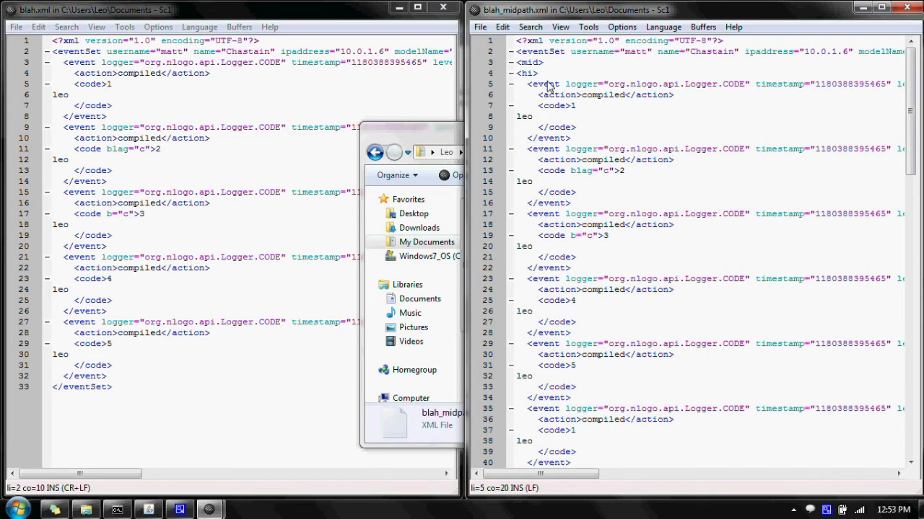
pyautogui.moveTo(543, 75); pyautogui.dragTo(518, 72)
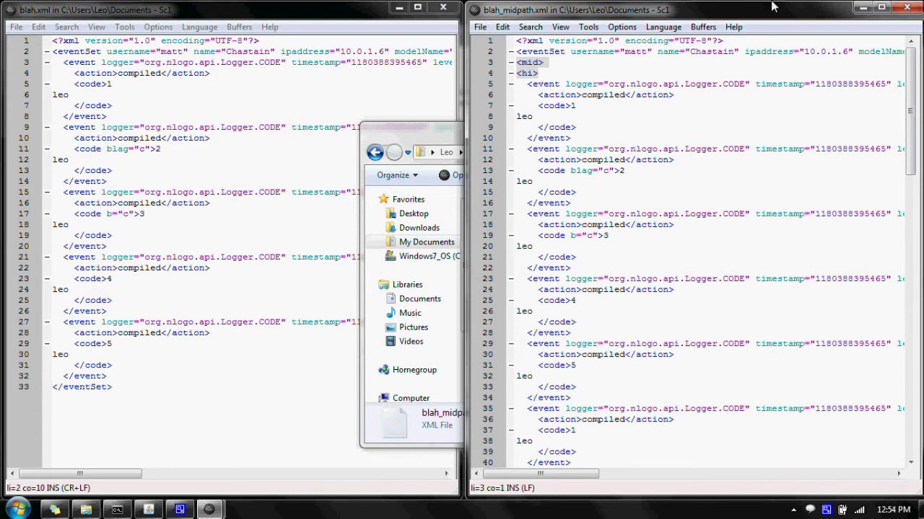
pyautogui.click(907, 7)
# In Logviewer's structure settings, clear the mid path and set the event tag to event
pyautogui.click(91, 64)
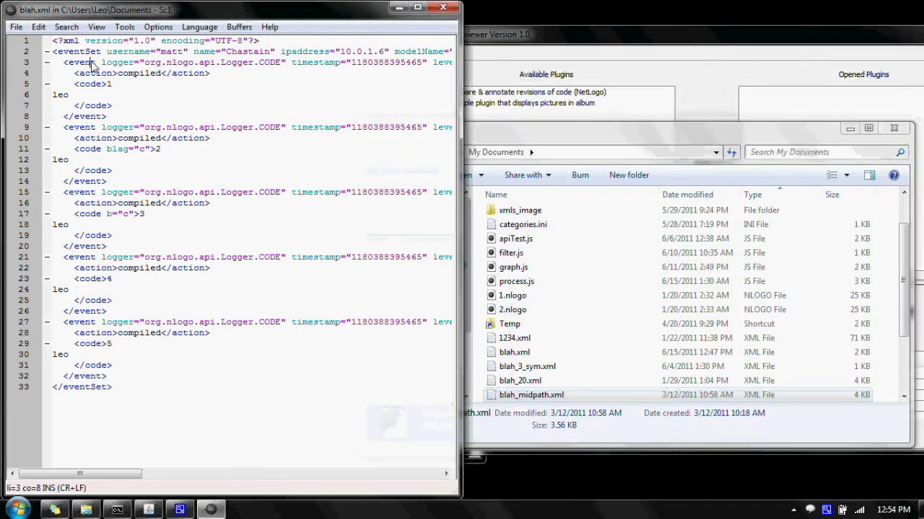
pyautogui.click(635, 79)
pyautogui.moveTo(659, 294); pyautogui.dragTo(570, 282)
pyautogui.press('BackSpace')
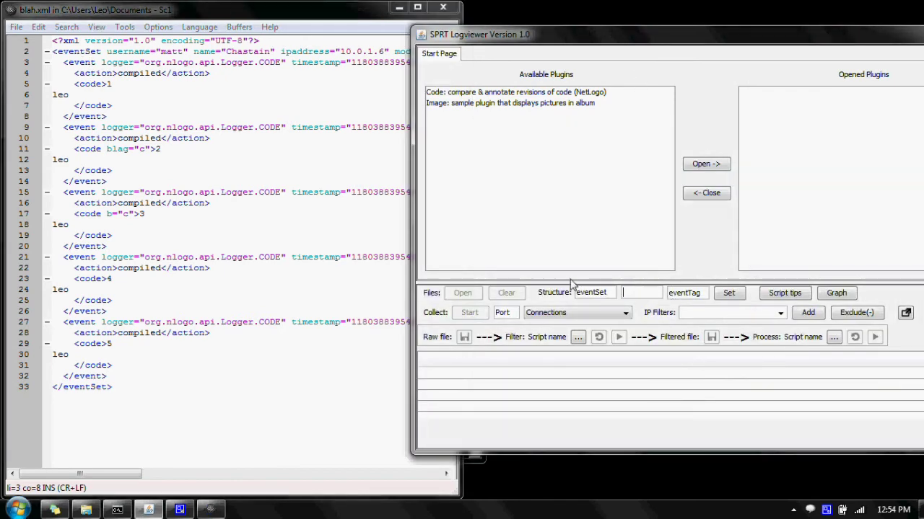
pyautogui.click(704, 294)
pyautogui.hotkey('ctrl', 'a')
pyautogui.write('event')
# Check the repeated event tags in blah.xml against the entered event tag and apply Logviewer's structure settings
pyautogui.doubleClick(91, 65)
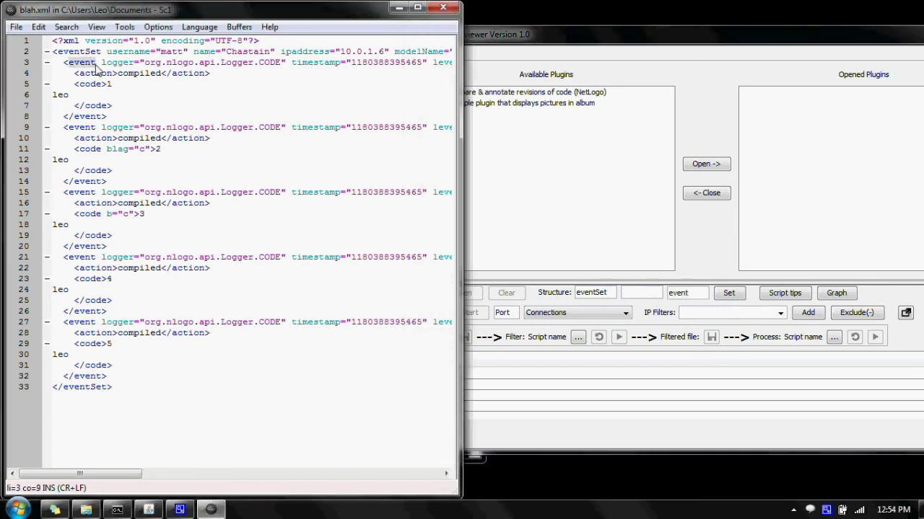
pyautogui.moveTo(64, 128); pyautogui.dragTo(93, 129)
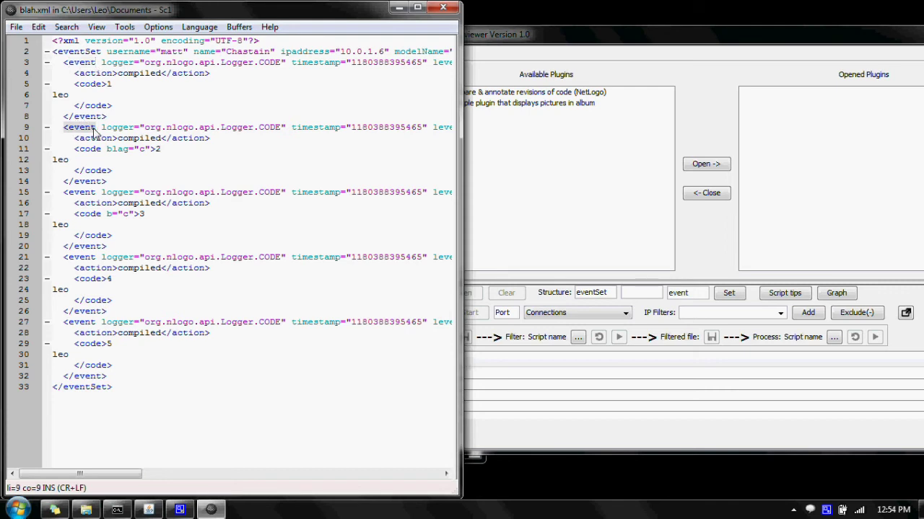
pyautogui.click(73, 192)
pyautogui.click(632, 207)
pyautogui.click(728, 293)
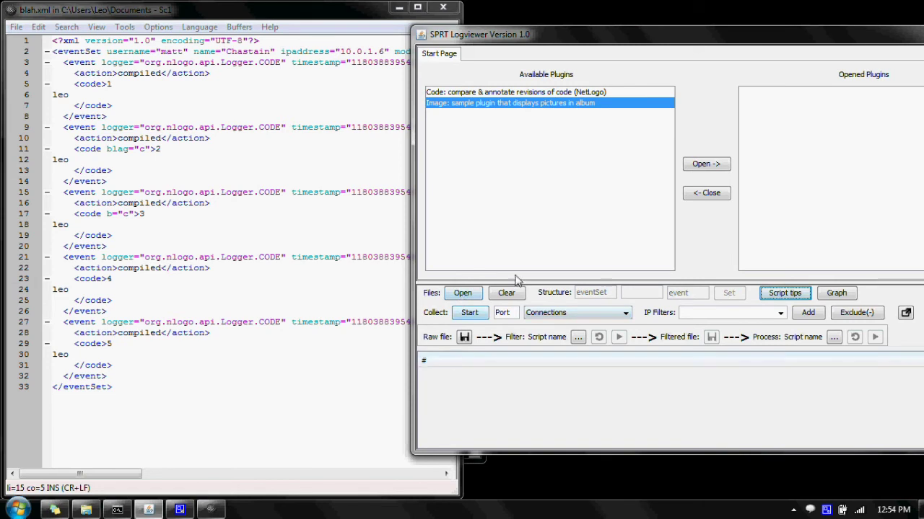
# Open blah.xml from My Documents with no script tips and enlarge the event table to go through its rows
pyautogui.click(459, 294)
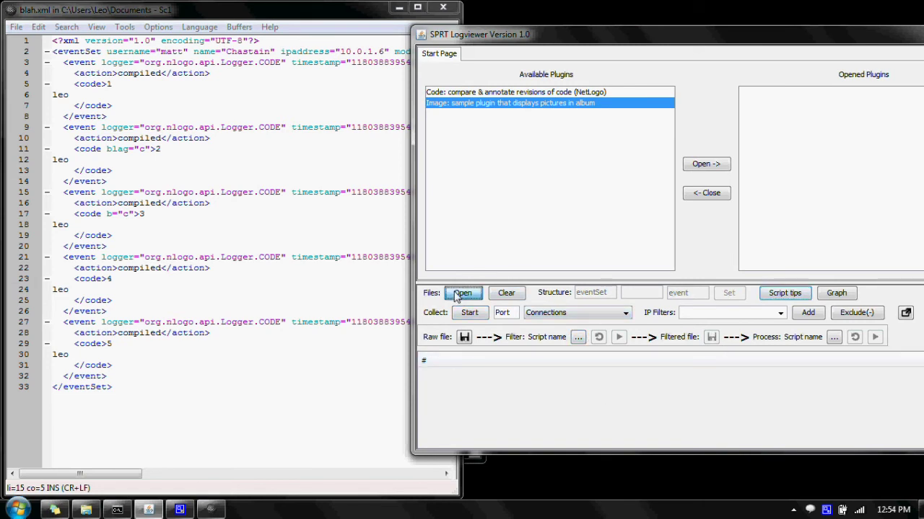
pyautogui.moveTo(567, 232); pyautogui.dragTo(506, 186)
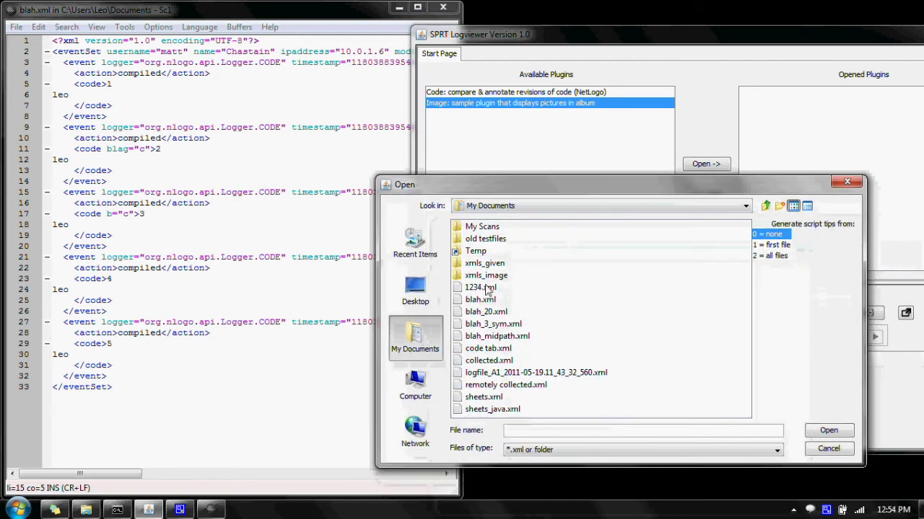
pyautogui.doubleClick(465, 300)
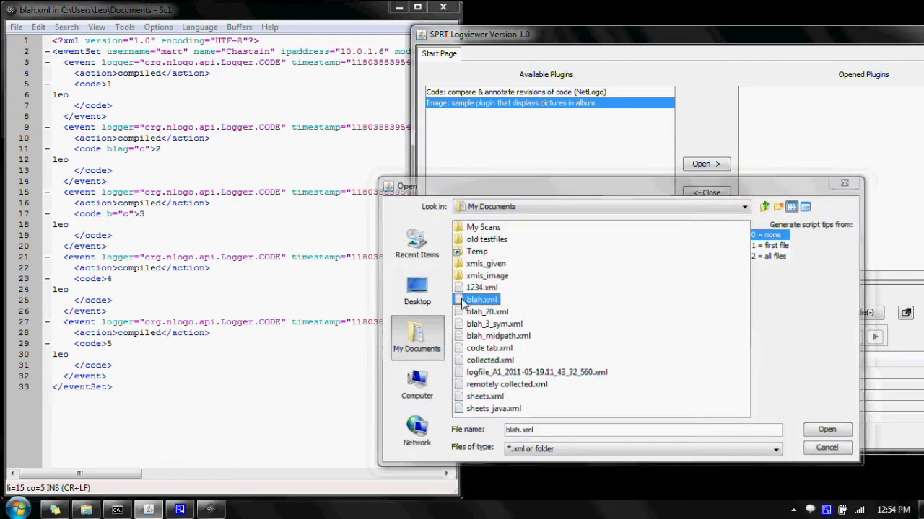
pyautogui.moveTo(545, 281); pyautogui.dragTo(517, 173)
pyautogui.click(438, 266)
pyautogui.moveTo(438, 263); pyautogui.dragTo(486, 323)
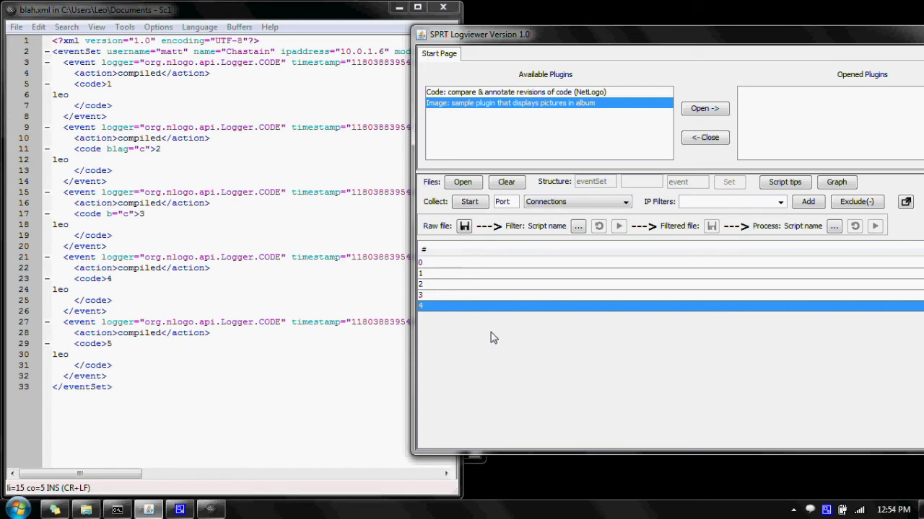
# Append blah.xml once more and blah_20.xml from My Documents to the loaded events
pyautogui.click(463, 182)
pyautogui.doubleClick(534, 290)
pyautogui.moveTo(428, 323)
pyautogui.mouseDown()
pyautogui.moveTo(428, 378)
pyautogui.moveTo(428, 319)
pyautogui.mouseUp()
pyautogui.click(463, 182)
pyautogui.click(527, 303)
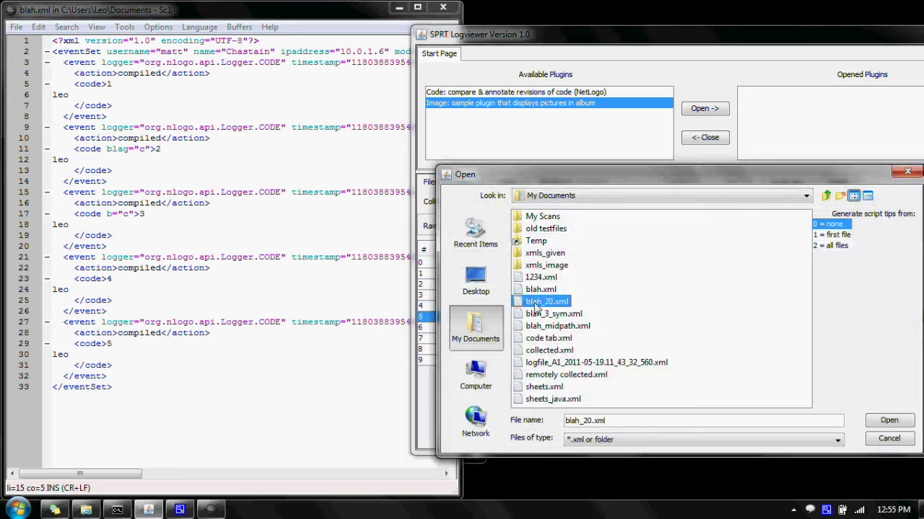
pyautogui.click(889, 421)
# Review the appended rows in a temporarily taller event table and close the blah.xml editor
pyautogui.moveTo(583, 172); pyautogui.dragTo(563, 92)
pyautogui.click(505, 433)
pyautogui.moveTo(504, 435); pyautogui.dragTo(567, 139)
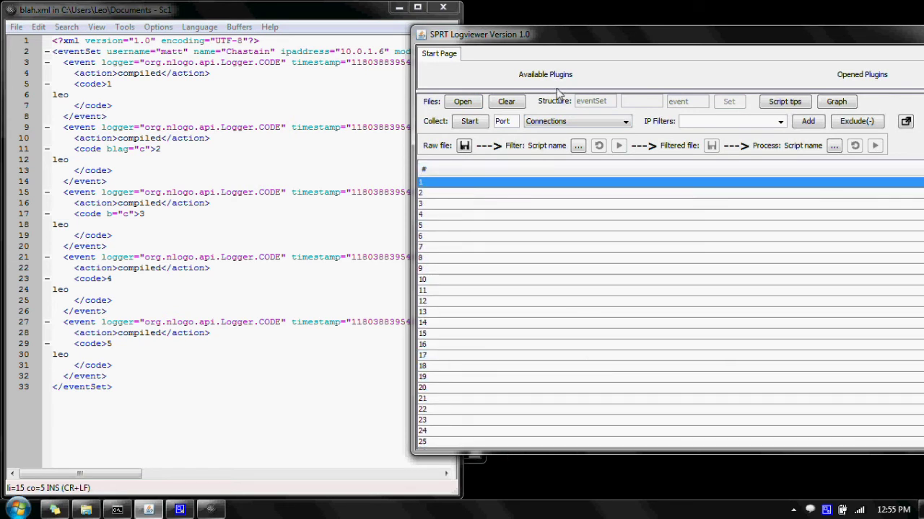
pyautogui.moveTo(557, 91); pyautogui.dragTo(563, 180)
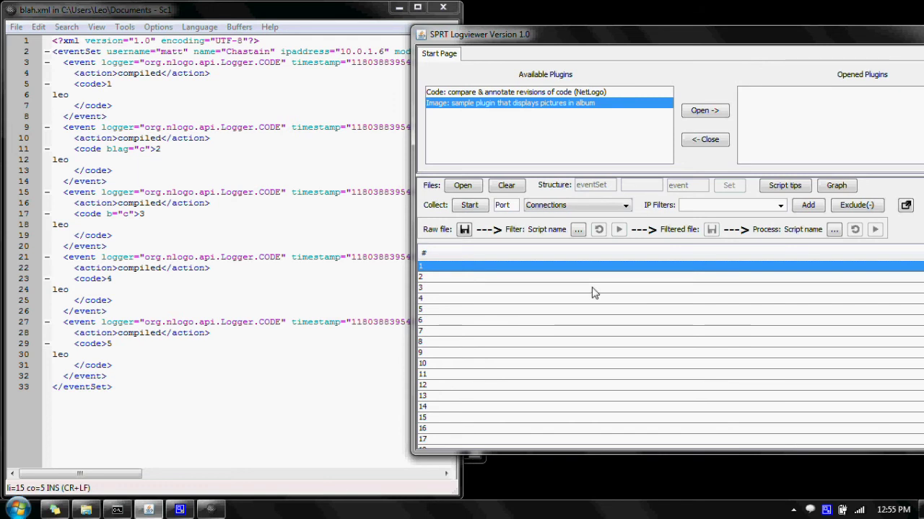
pyautogui.click(467, 189)
pyautogui.click(441, 7)
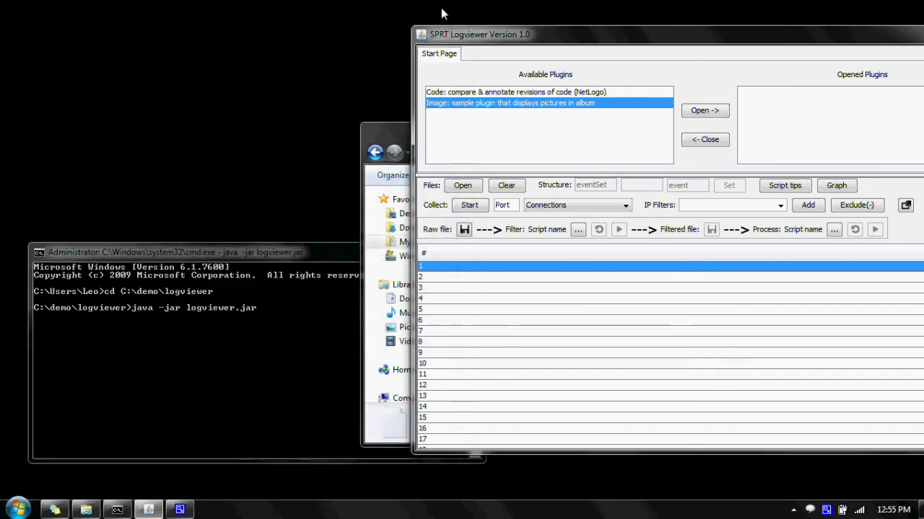
# Try to open sheets_20070529_194133.xml from xmls_given\logfiles2007, with the files sorted by descending size
pyautogui.click(464, 187)
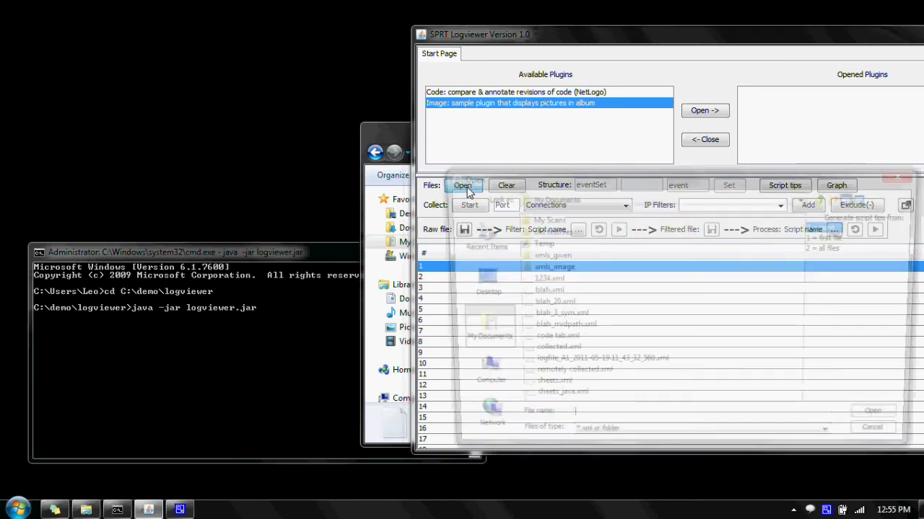
pyautogui.click(542, 258)
pyautogui.click(542, 258)
pyautogui.doubleClick(517, 258)
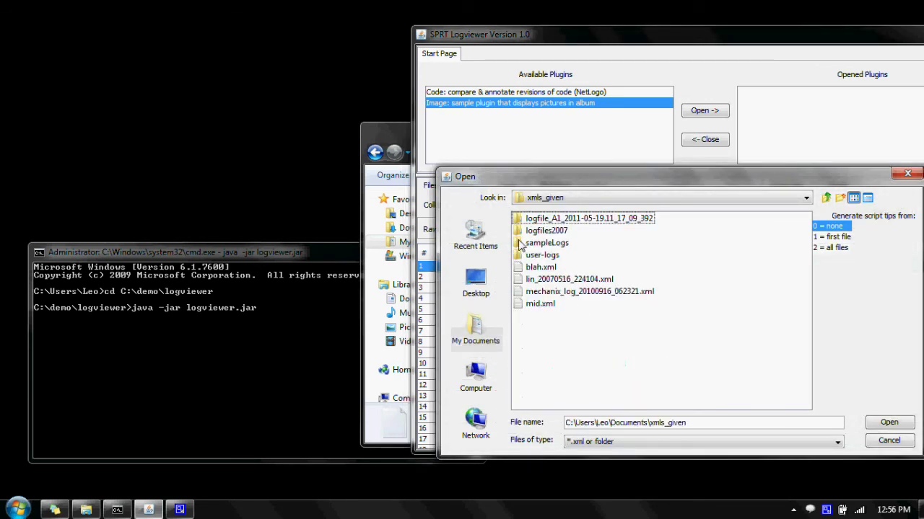
pyautogui.doubleClick(520, 231)
pyautogui.click(867, 198)
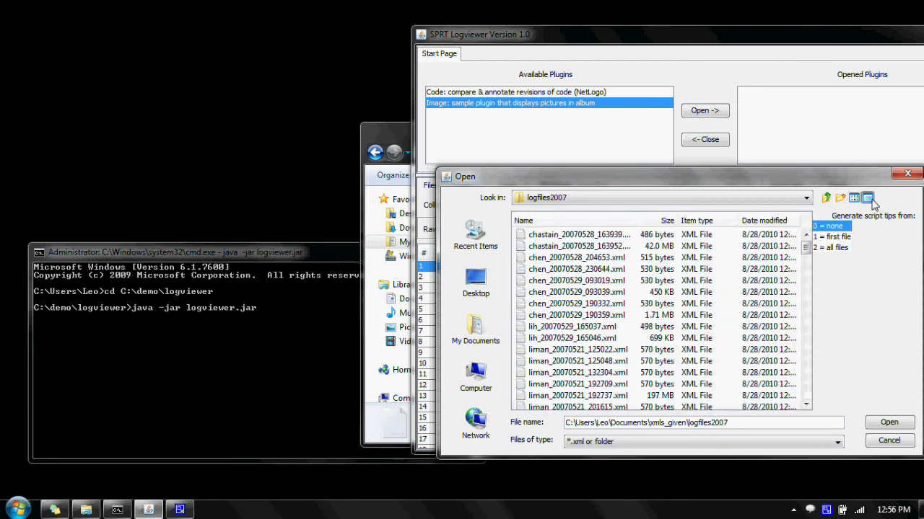
pyautogui.click(670, 220)
pyautogui.click(649, 220)
pyautogui.click(616, 281)
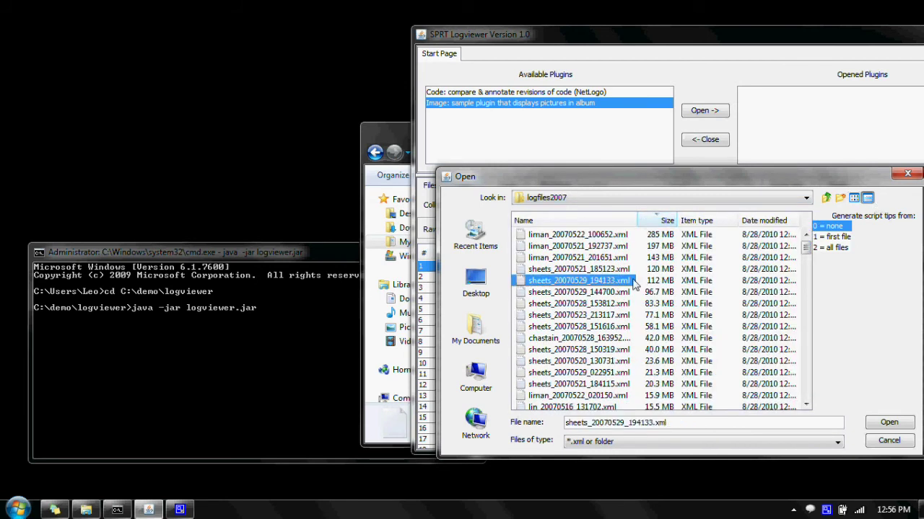
pyautogui.click(894, 429)
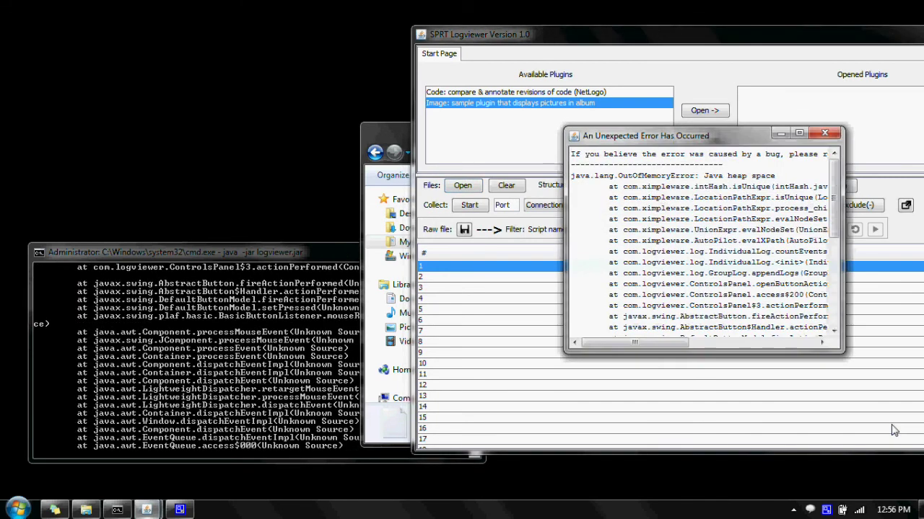
# Widen the error window, examine the error type, issue-report address and stack trace, and close the window
pyautogui.moveTo(565, 132)
pyautogui.mouseDown()
pyautogui.moveTo(389, 81)
pyautogui.moveTo(250, 85)
pyautogui.mouseUp()
pyautogui.tripleClick(318, 133)
pyautogui.doubleClick(365, 134)
pyautogui.doubleClick(399, 133)
pyautogui.moveTo(408, 136); pyautogui.dragTo(468, 138)
pyautogui.click(468, 138)
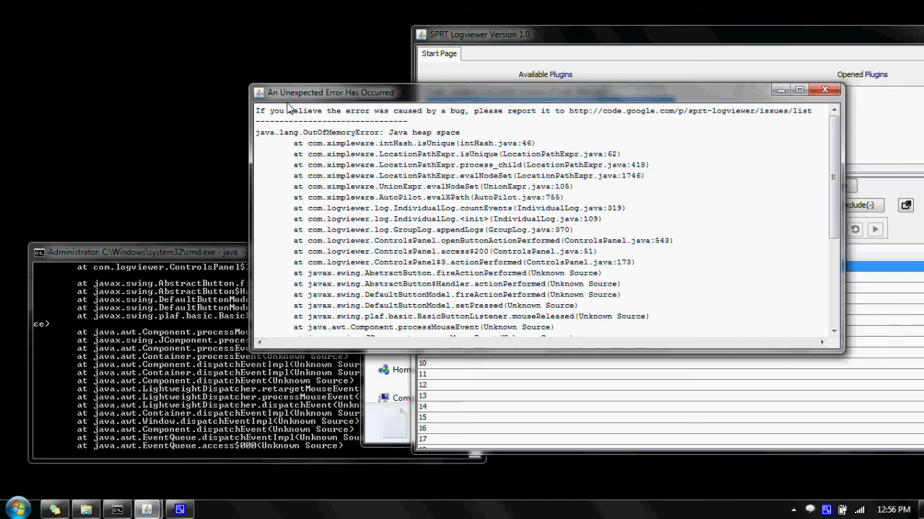
pyautogui.moveTo(289, 112); pyautogui.dragTo(313, 113)
pyautogui.moveTo(573, 112); pyautogui.dragTo(815, 112)
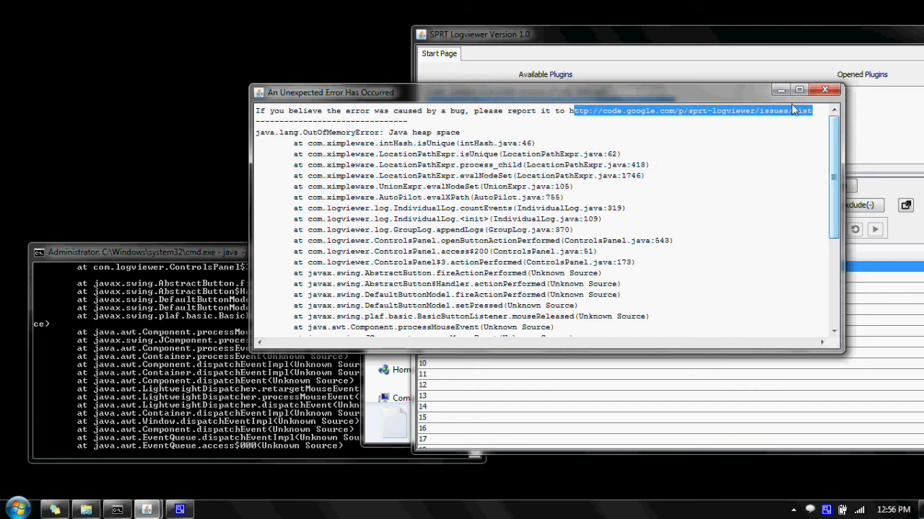
pyautogui.scroll(-1, 835, 141)
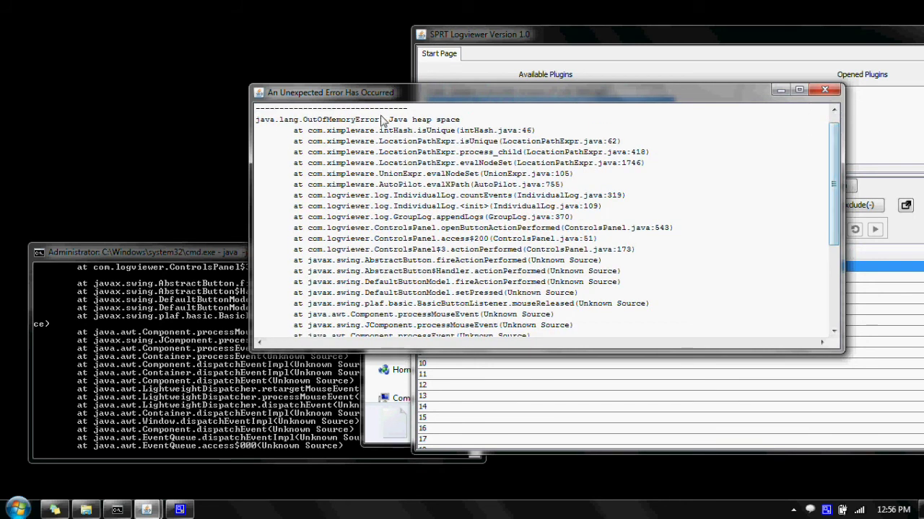
pyautogui.moveTo(316, 109)
pyautogui.mouseDown()
pyautogui.moveTo(358, 205)
pyautogui.moveTo(433, 328)
pyautogui.mouseUp()
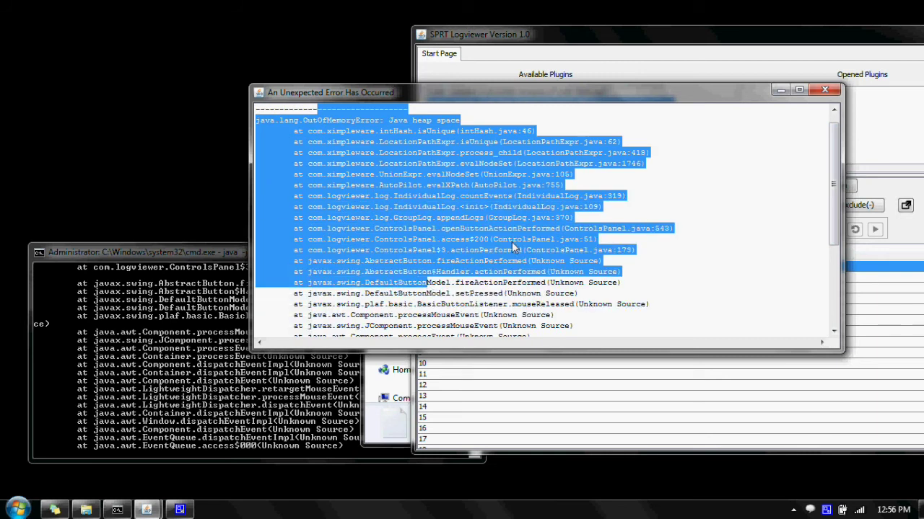
pyautogui.click(511, 241)
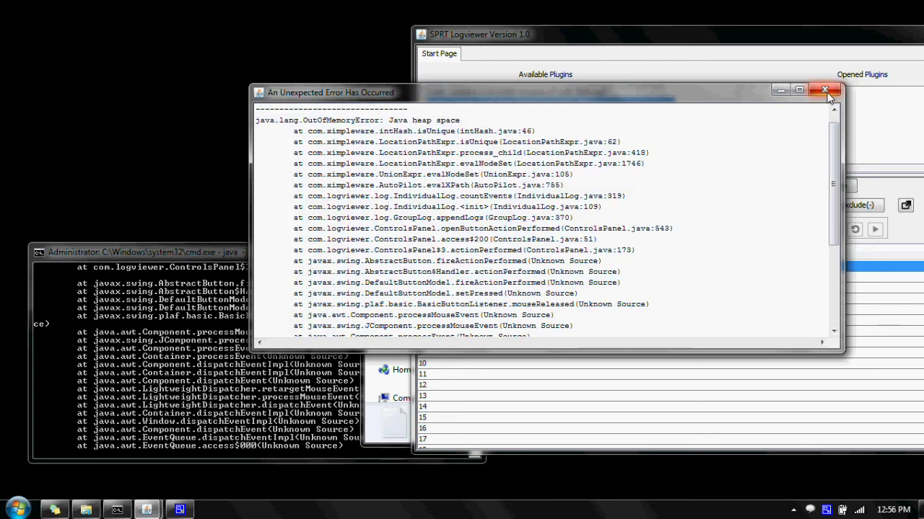
pyautogui.moveTo(714, 95); pyautogui.dragTo(687, 91)
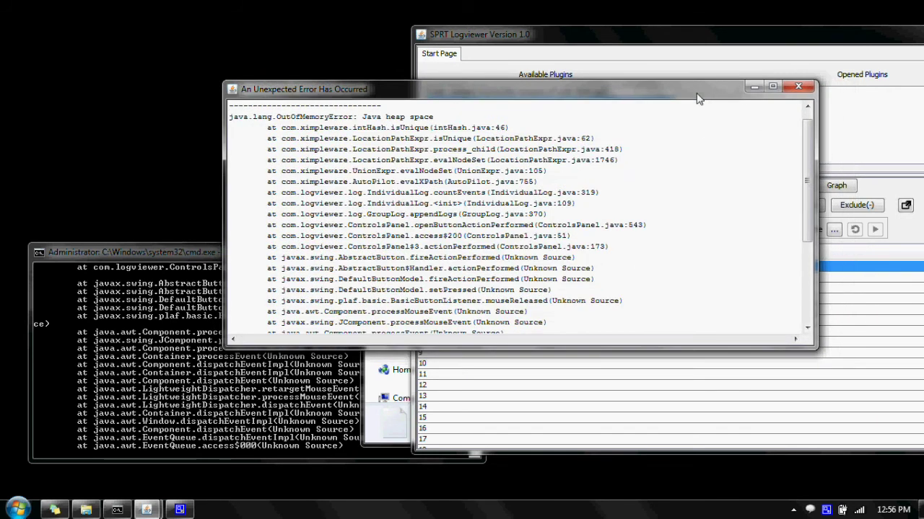
pyautogui.click(790, 90)
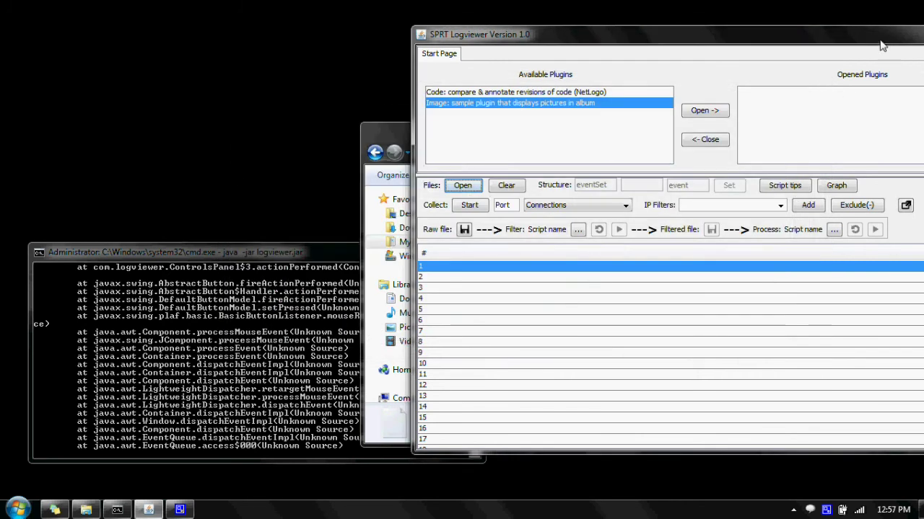
# Close Logviewer and relaunch it from the command prompt with java -Xmx1000m -jar logviewer.jar
pyautogui.moveTo(885, 45); pyautogui.dragTo(752, 42)
pyautogui.click(844, 28)
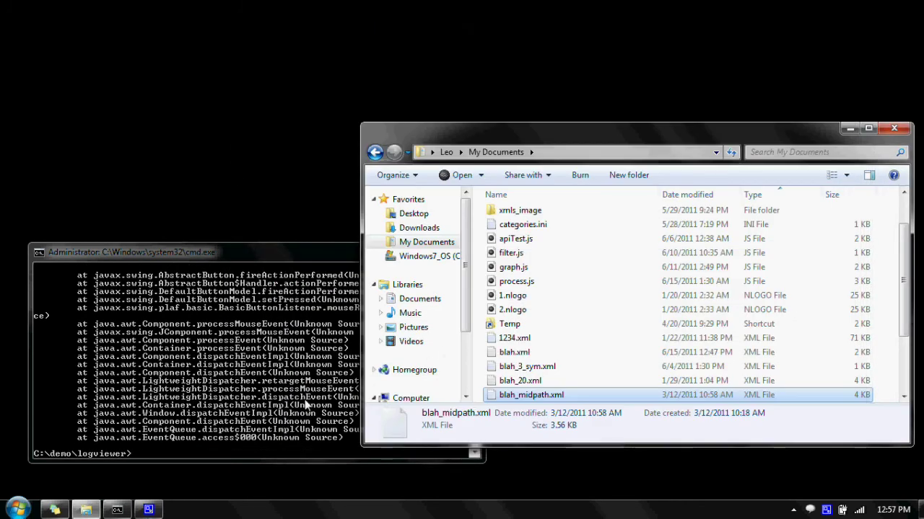
pyautogui.click(290, 446)
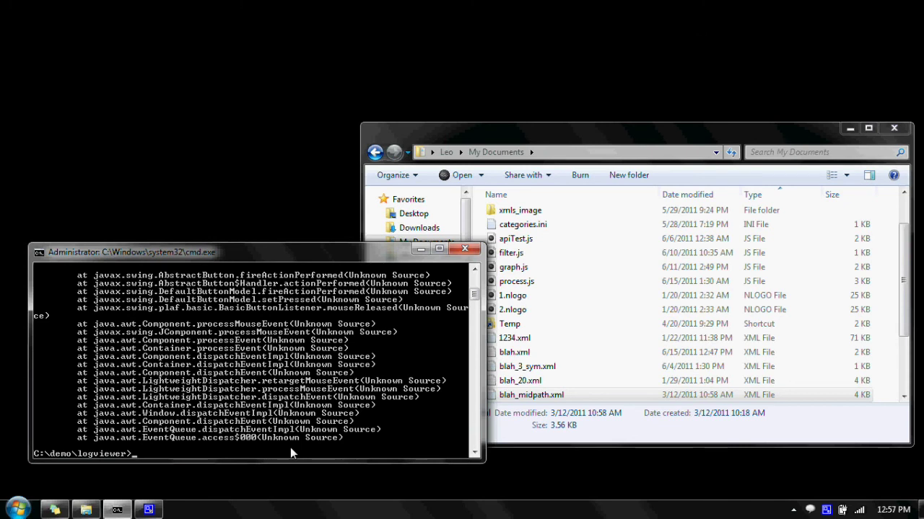
pyautogui.press('Up')
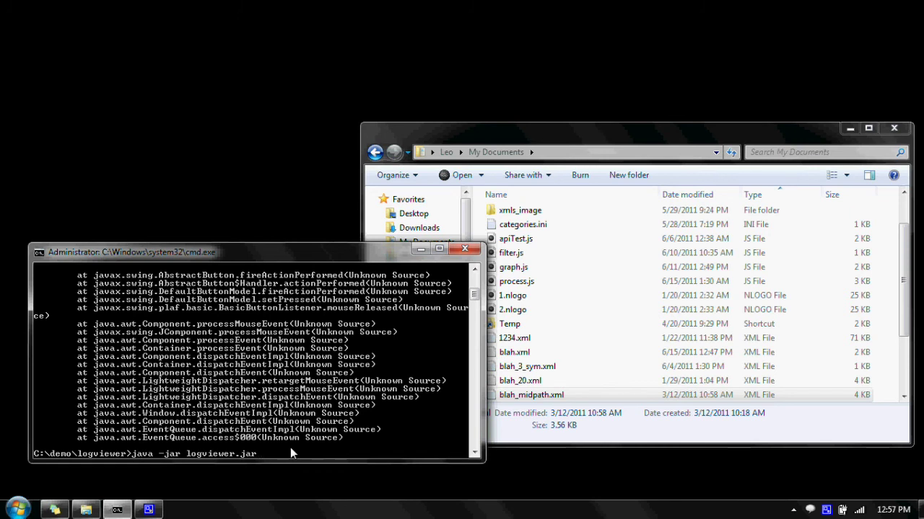
pyautogui.write('-')
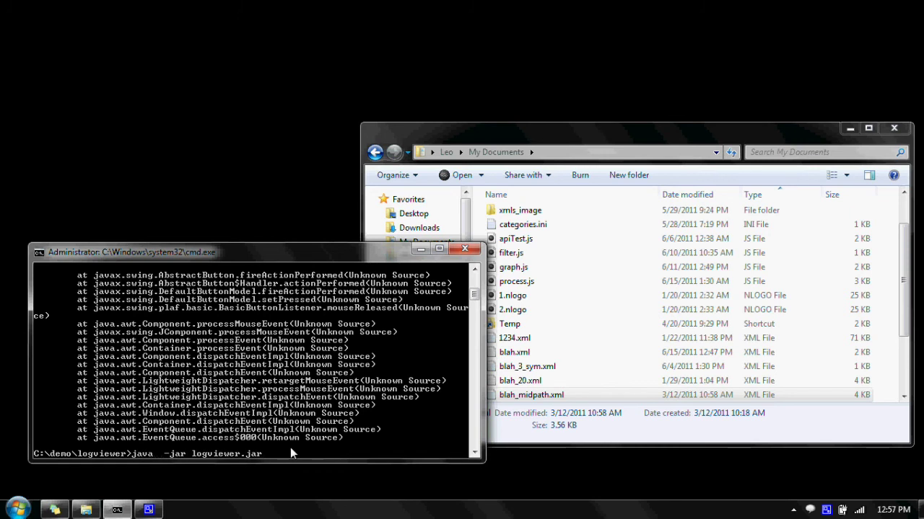
pyautogui.write('Xmx10')
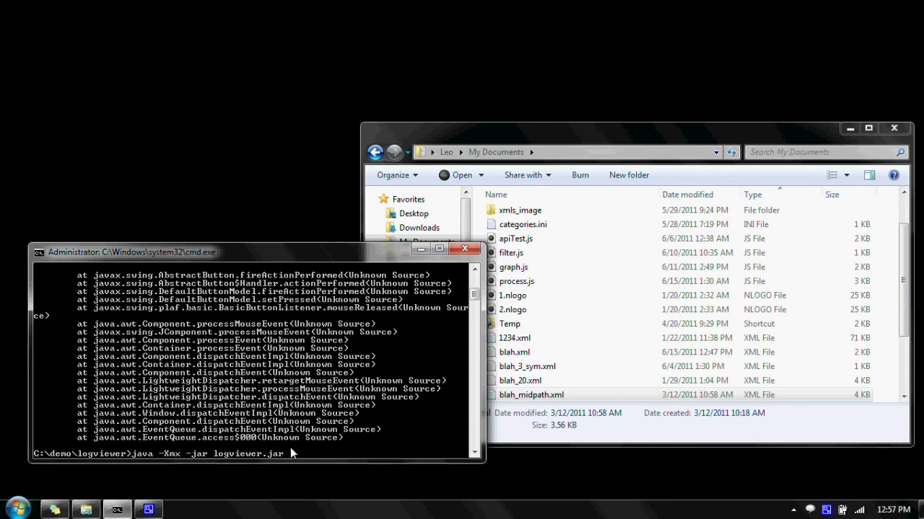
pyautogui.write('00m')
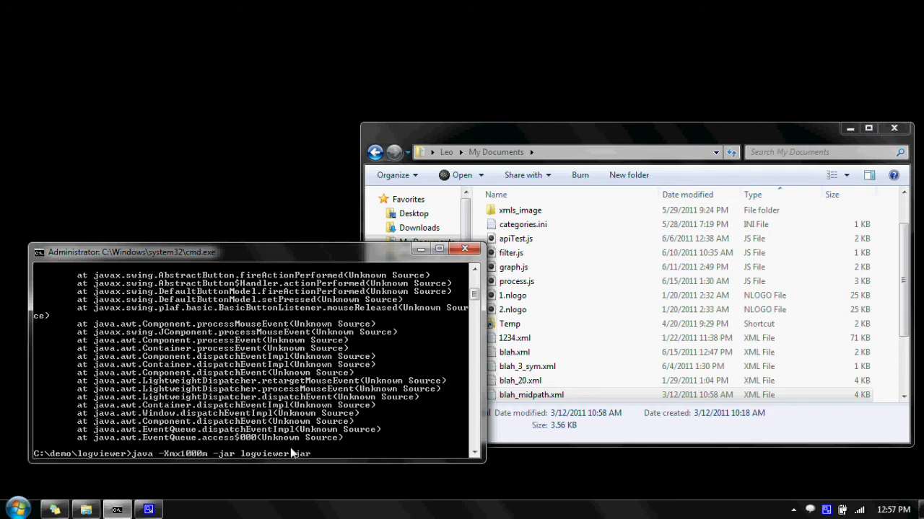
pyautogui.press('Return')
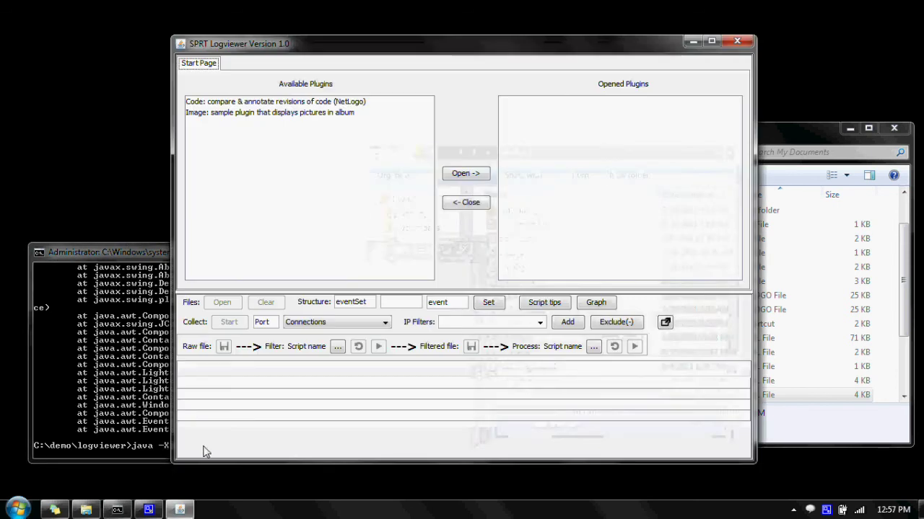
pyautogui.moveTo(310, 50); pyautogui.dragTo(428, 45)
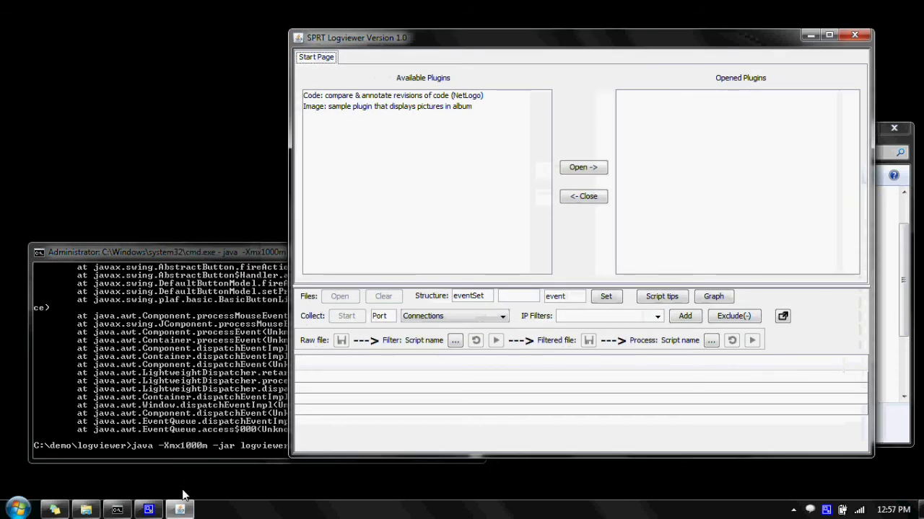
pyautogui.click(209, 446)
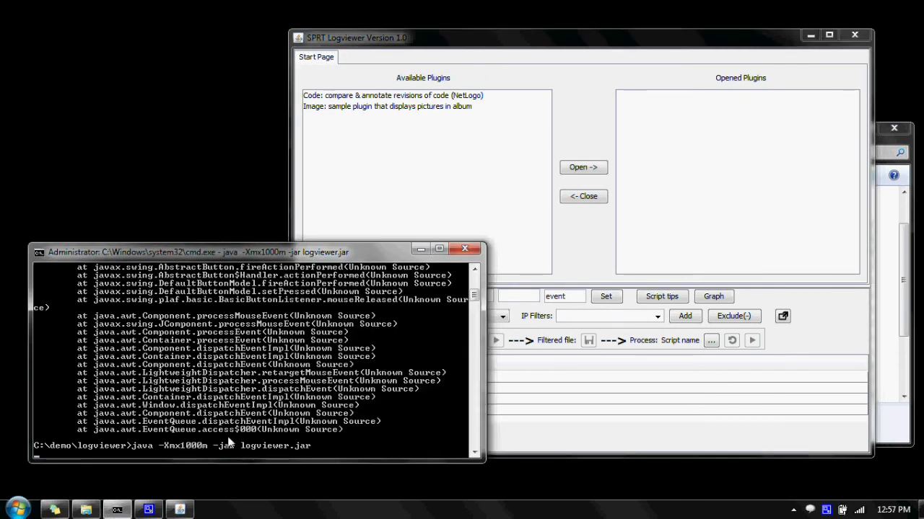
# Apply the eventSet/event structure and open sheets_20070529_194133.xml from logfiles2007, with the files sorted by descending size
pyautogui.click(671, 329)
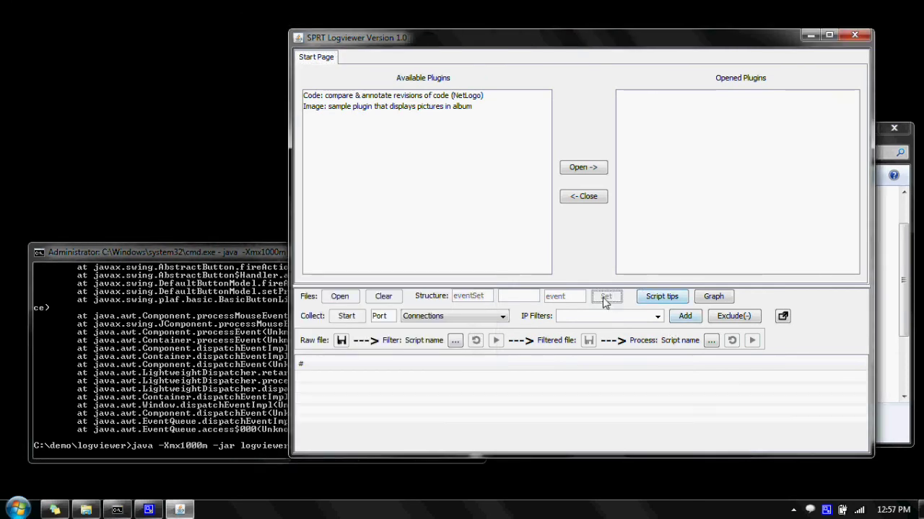
pyautogui.click(339, 297)
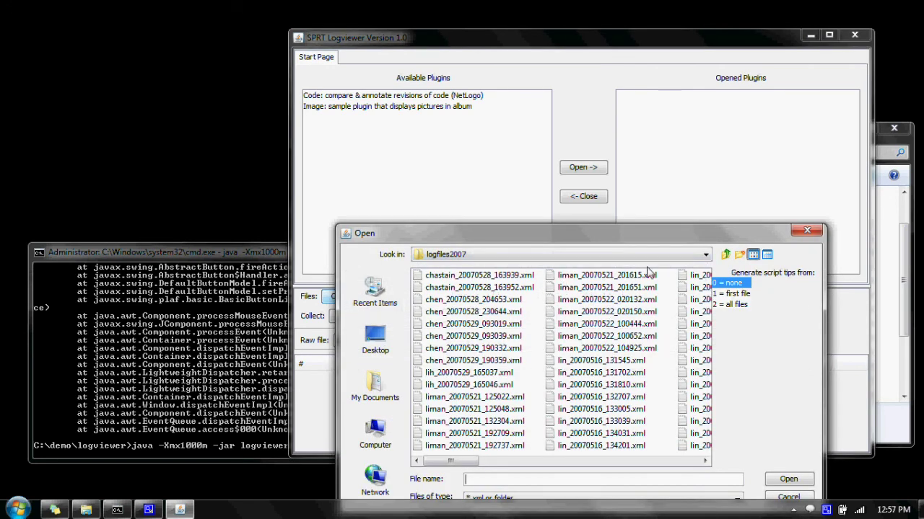
pyautogui.click(767, 255)
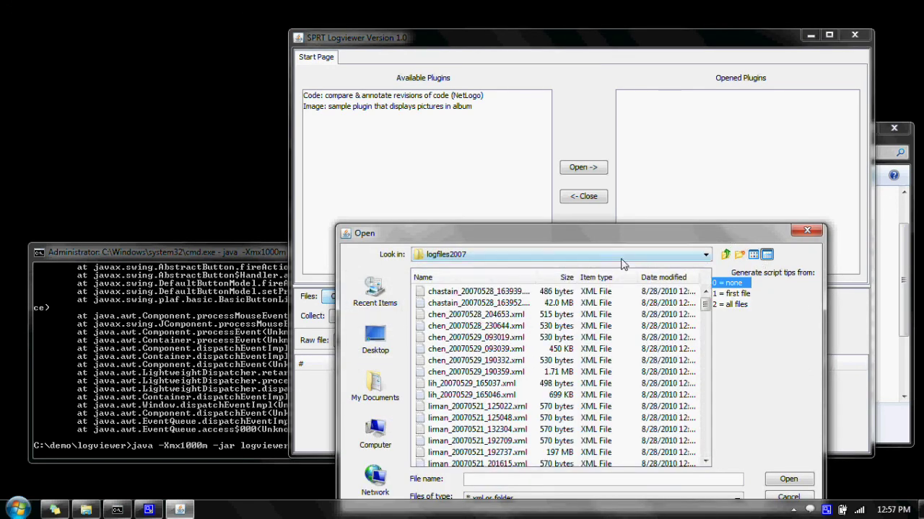
pyautogui.click(554, 279)
pyautogui.click(555, 279)
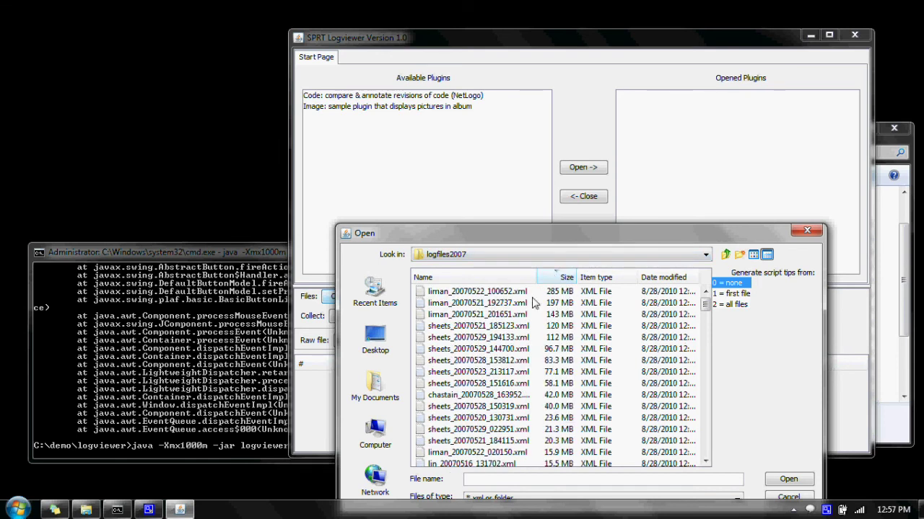
pyautogui.click(527, 339)
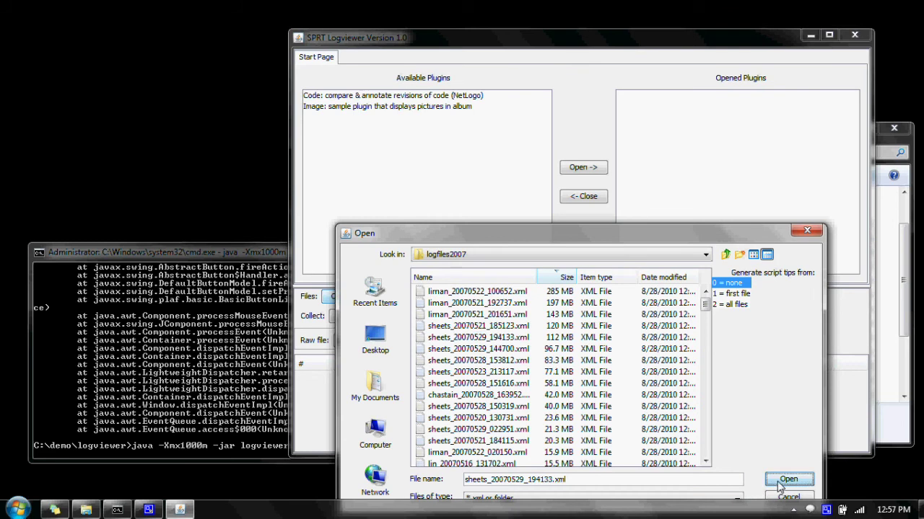
pyautogui.click(788, 479)
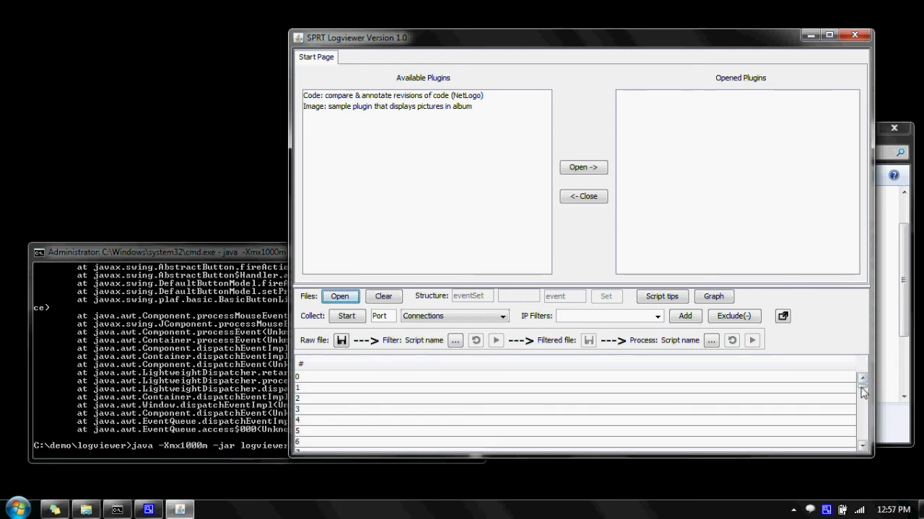
# Check the last rows of the loaded log, clear it, and reapply the eventSet/event structure
pyautogui.moveTo(866, 389); pyautogui.dragTo(873, 477)
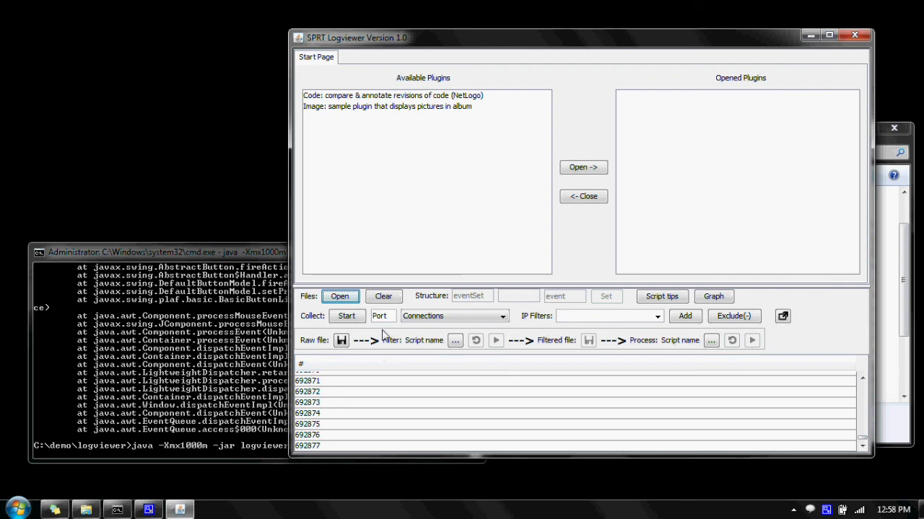
pyautogui.click(384, 302)
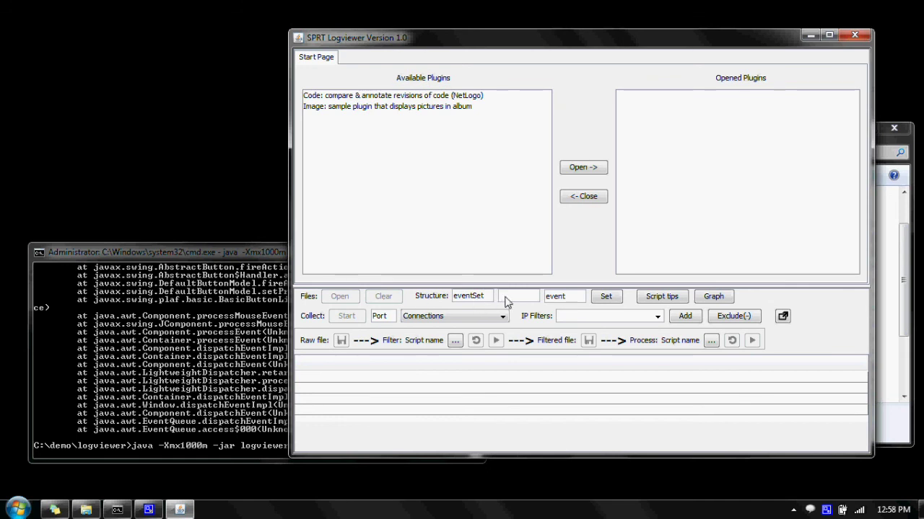
pyautogui.click(604, 298)
pyautogui.click(606, 298)
# Load all the logs in the My Documents\xmls_given\sampleLogs folder at once by opening the folder itself, with script tips set to none
pyautogui.click(340, 296)
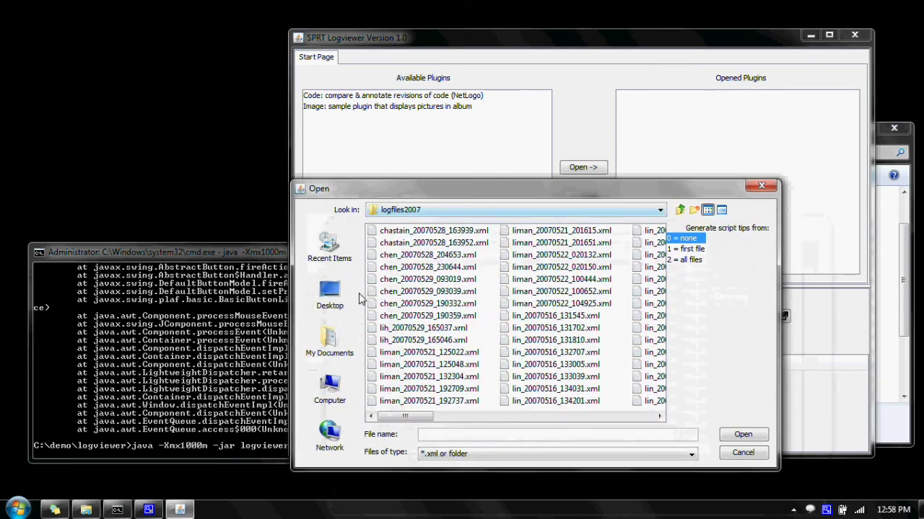
pyautogui.click(344, 346)
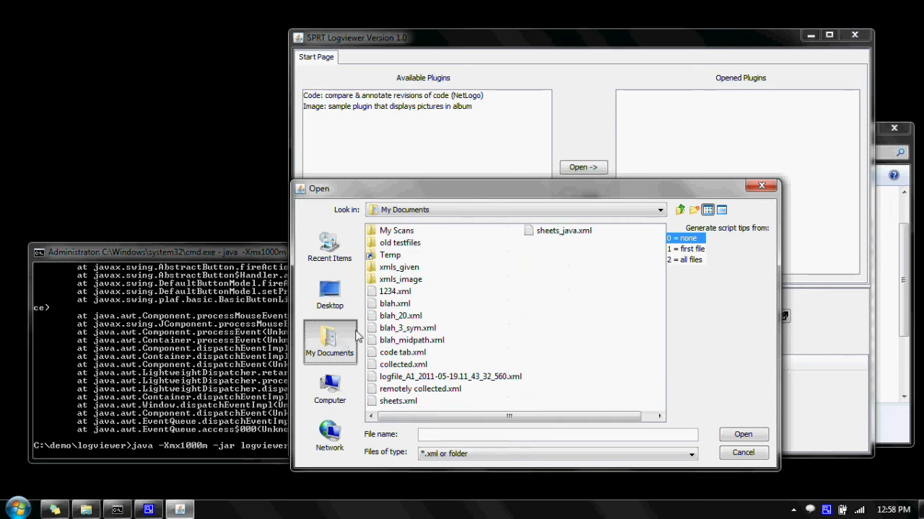
pyautogui.click(411, 268)
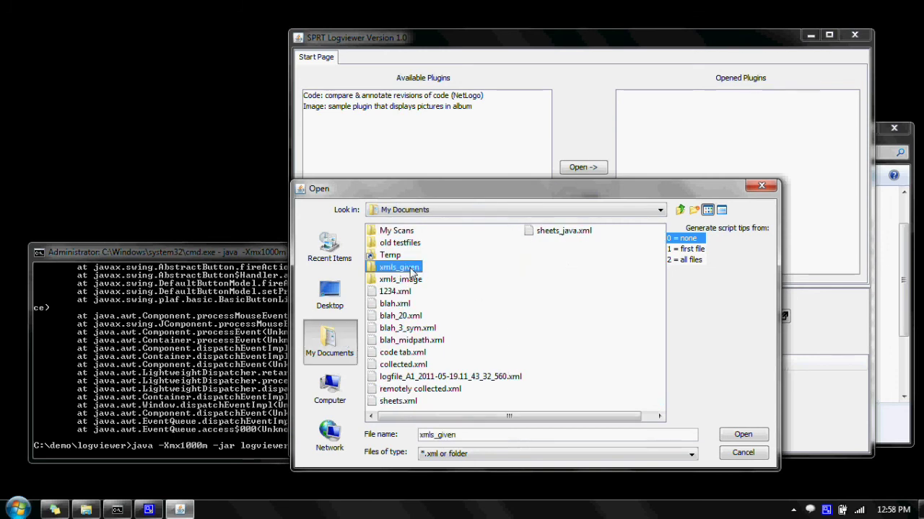
pyautogui.doubleClick(375, 270)
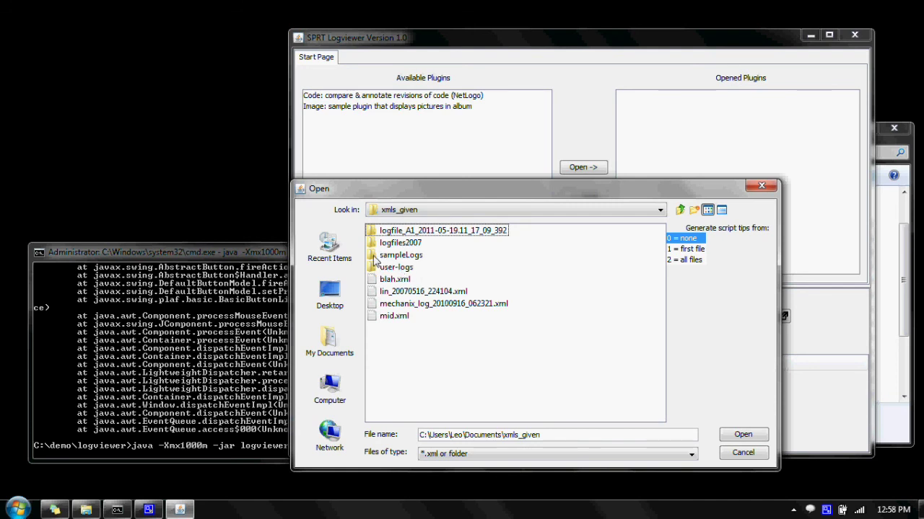
pyautogui.click(374, 256)
pyautogui.doubleClick(373, 258)
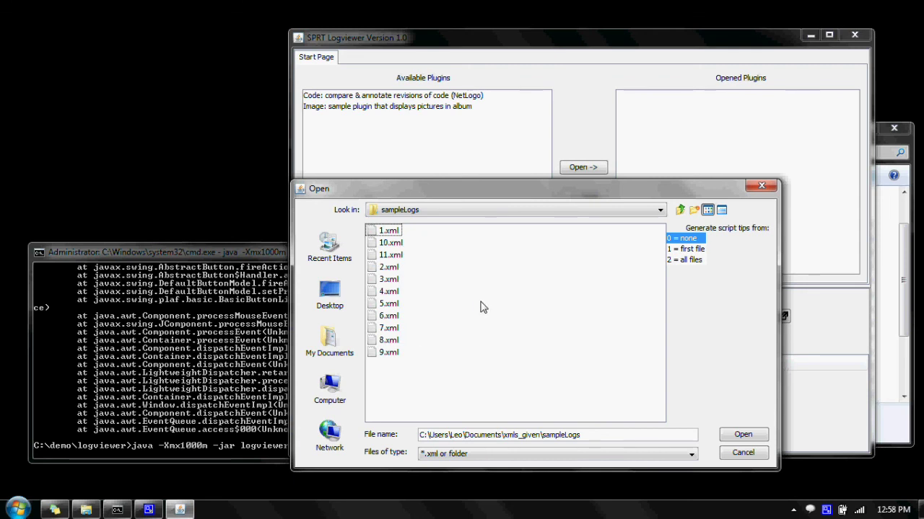
pyautogui.press('BackSpace')
pyautogui.click(373, 258)
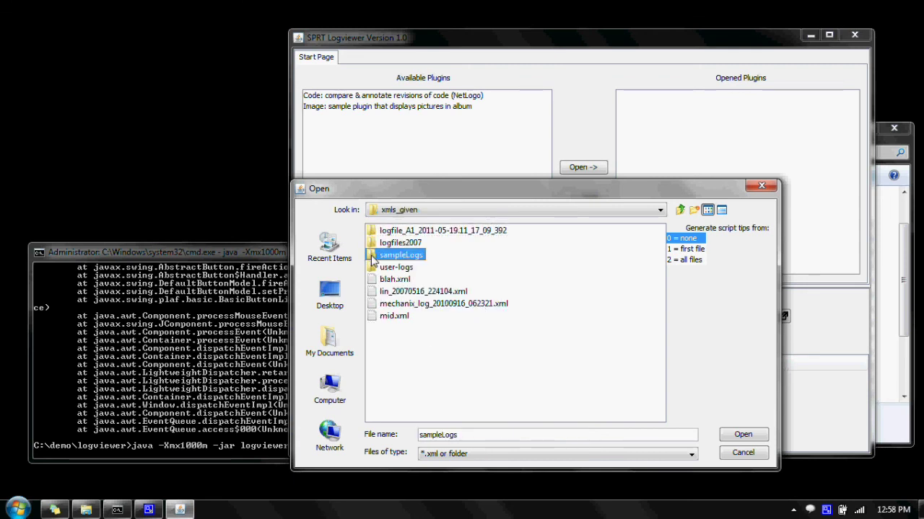
pyautogui.click(725, 440)
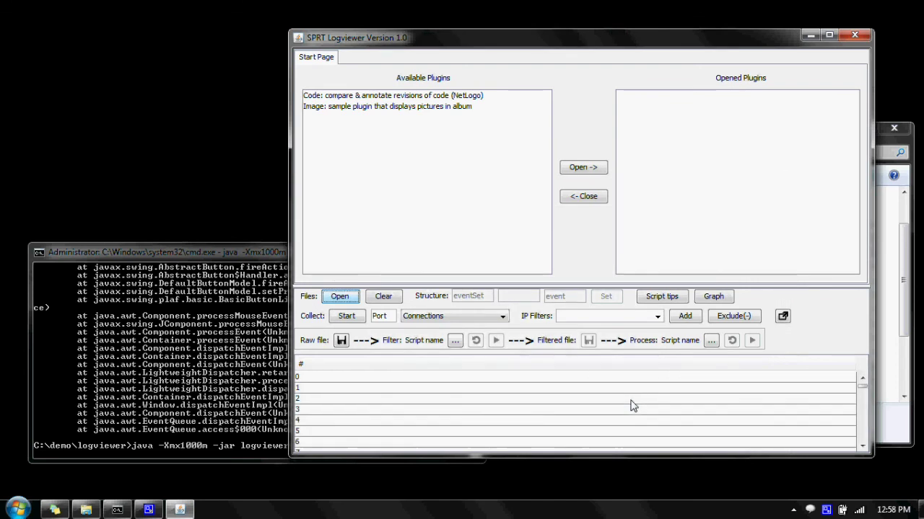
# Enlarge the log table to check the last rows of the appended logs, and clear them
pyautogui.moveTo(805, 287); pyautogui.dragTo(791, 217)
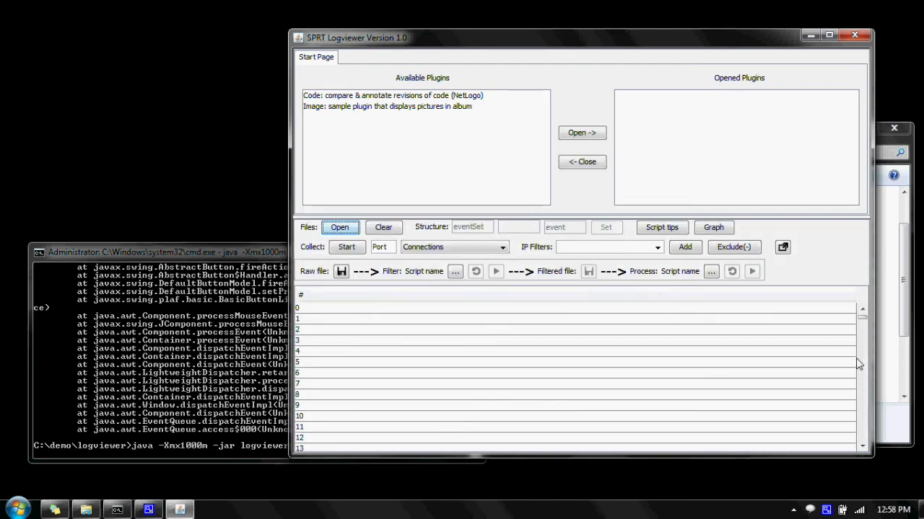
pyautogui.moveTo(863, 319); pyautogui.dragTo(873, 468)
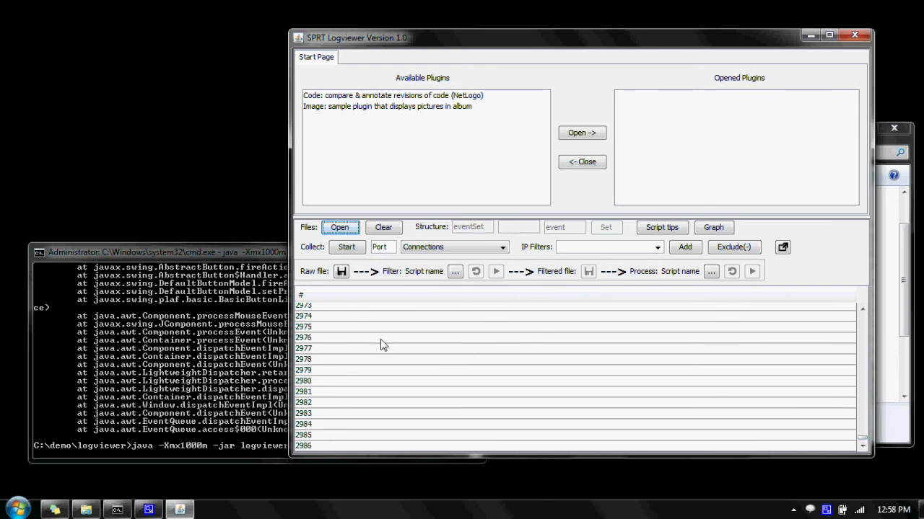
pyautogui.click(392, 230)
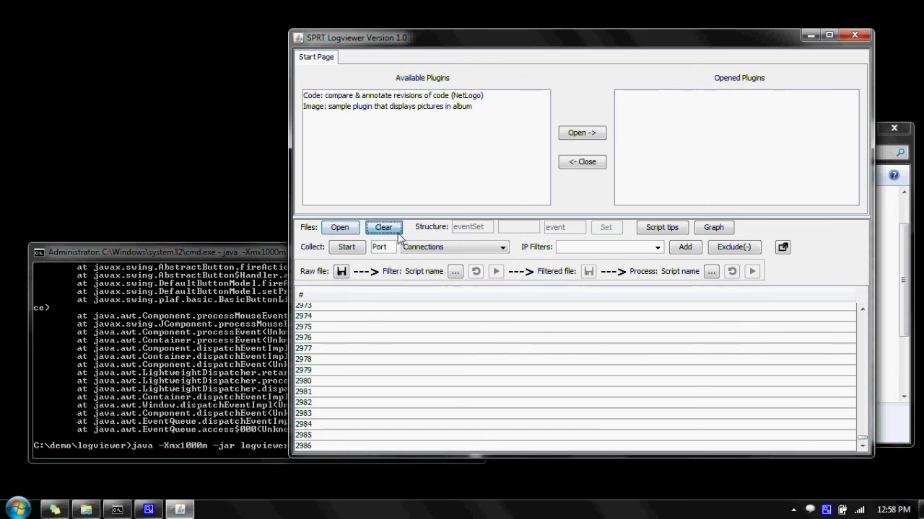
# Switch to Windows Explorer, open blah.xml from My Documents in the SciTE text editor, and delete and save without its closing </eventSet> tag
pyautogui.click(878, 266)
pyautogui.moveTo(625, 136); pyautogui.dragTo(689, 142)
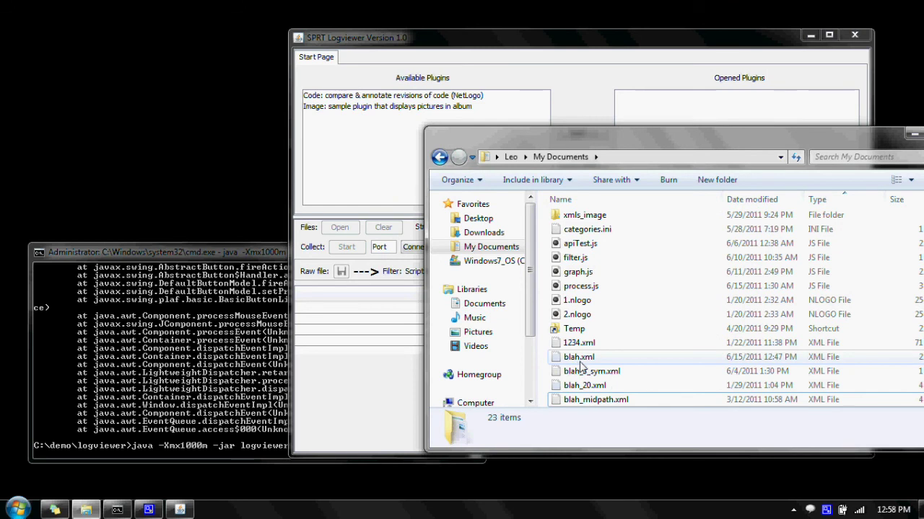
pyautogui.click(590, 401)
pyautogui.press('Up')
pyautogui.press('Up')
pyautogui.press('Up')
pyautogui.press('Return')
pyautogui.press('Delete')
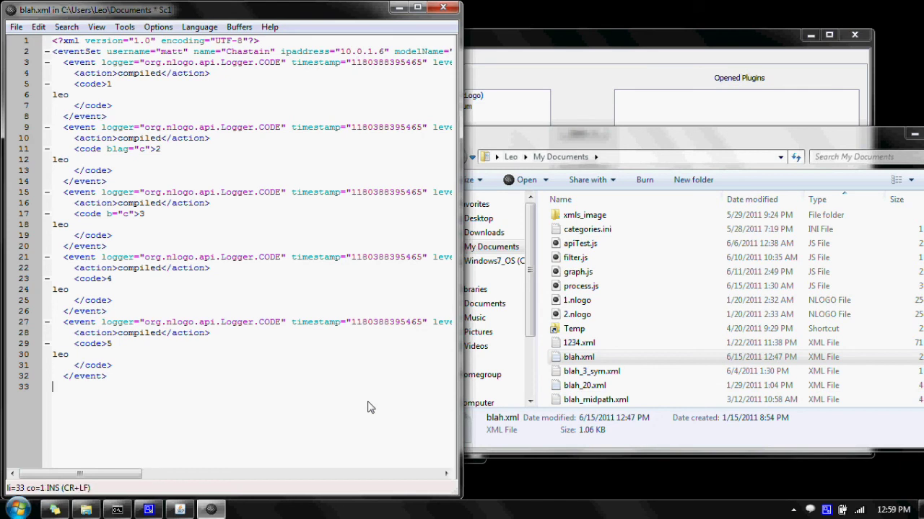
pyautogui.press('super+Right')
# Place Logviewer beside the editor, apply the eventSet/event structure, and try to open the incomplete blah.xml from My Documents
pyautogui.moveTo(339, 34); pyautogui.dragTo(104, 41)
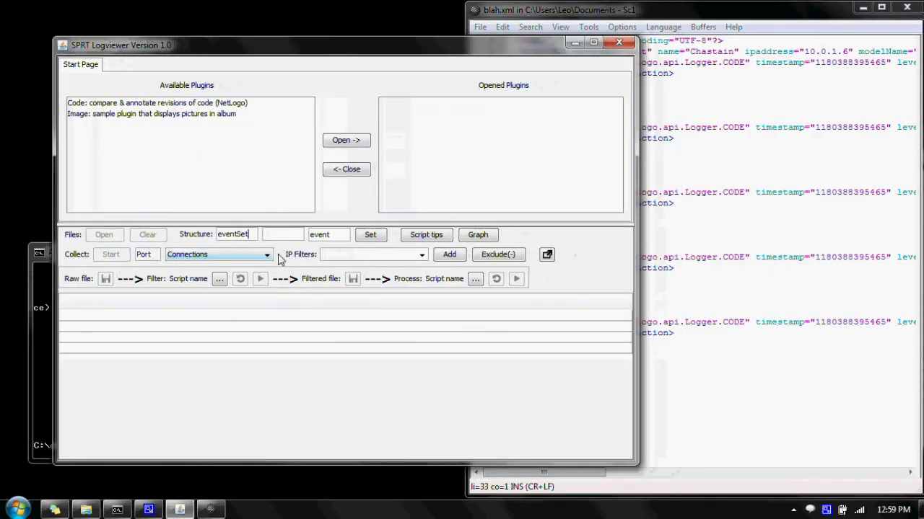
pyautogui.click(370, 234)
pyautogui.click(104, 235)
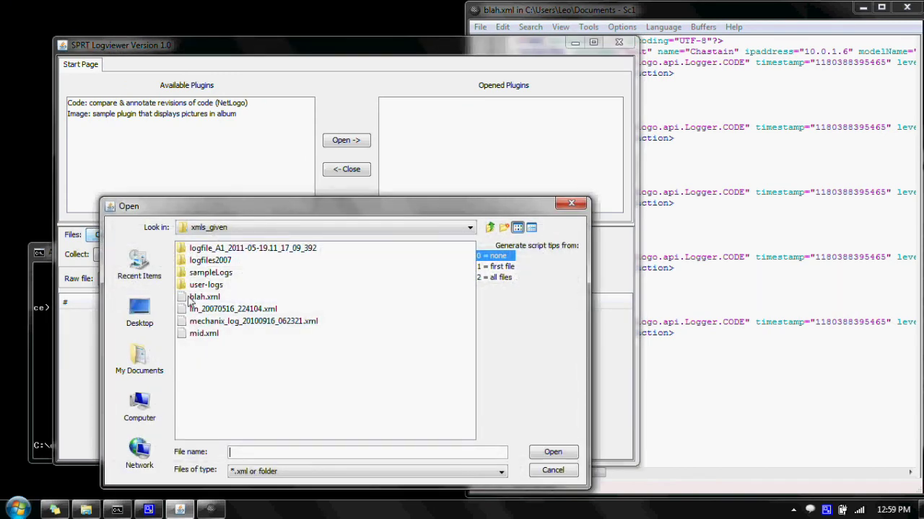
pyautogui.click(140, 316)
pyautogui.click(134, 369)
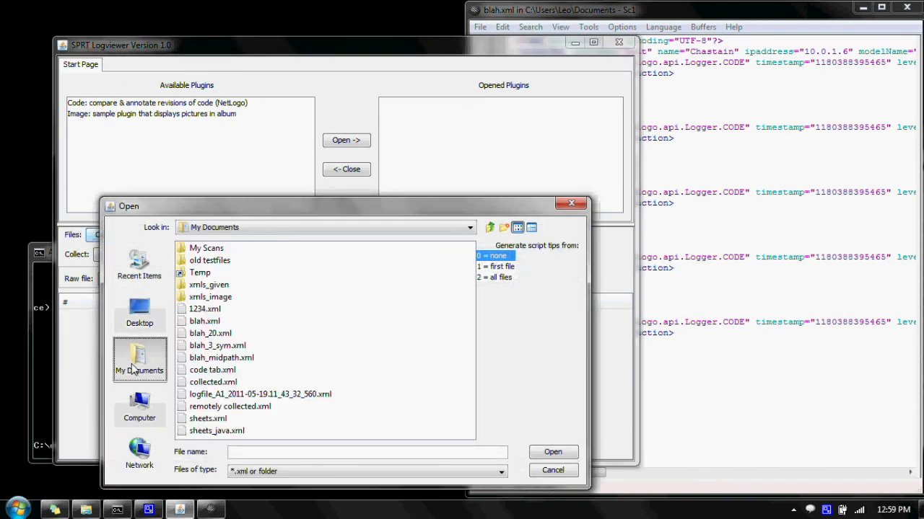
pyautogui.doubleClick(199, 321)
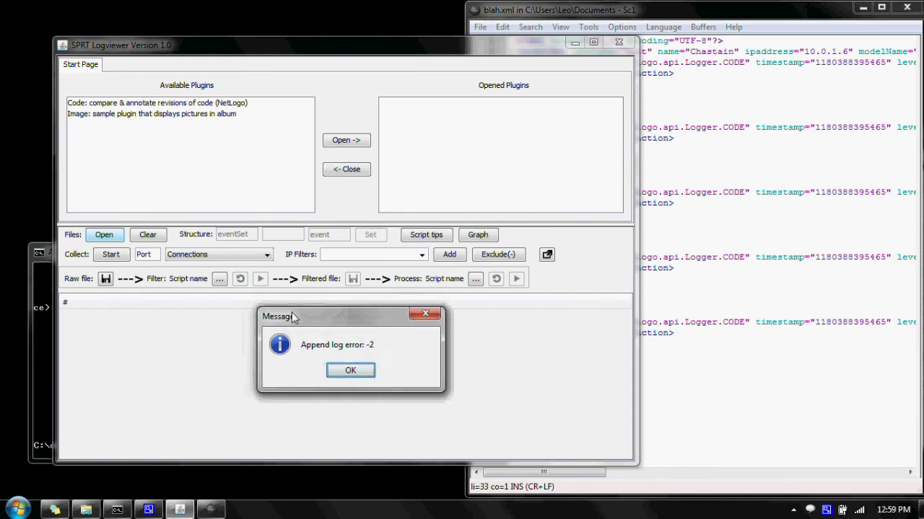
pyautogui.moveTo(287, 316)
pyautogui.mouseDown()
pyautogui.moveTo(304, 318)
pyautogui.moveTo(292, 332)
pyautogui.moveTo(285, 321)
pyautogui.mouseUp()
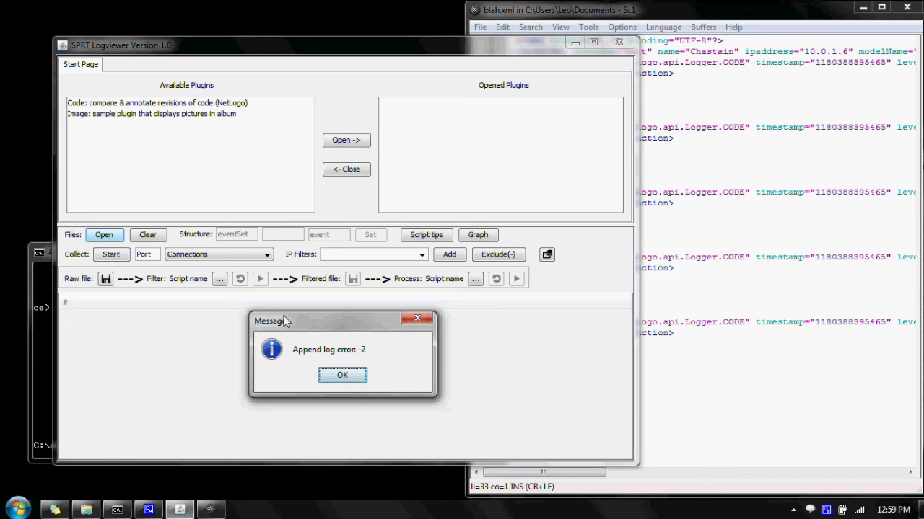
pyautogui.click(342, 375)
# Restore and save the closing </eventSet> tag in blah.xml, and open the repaired file in Logviewer
pyautogui.click(686, 422)
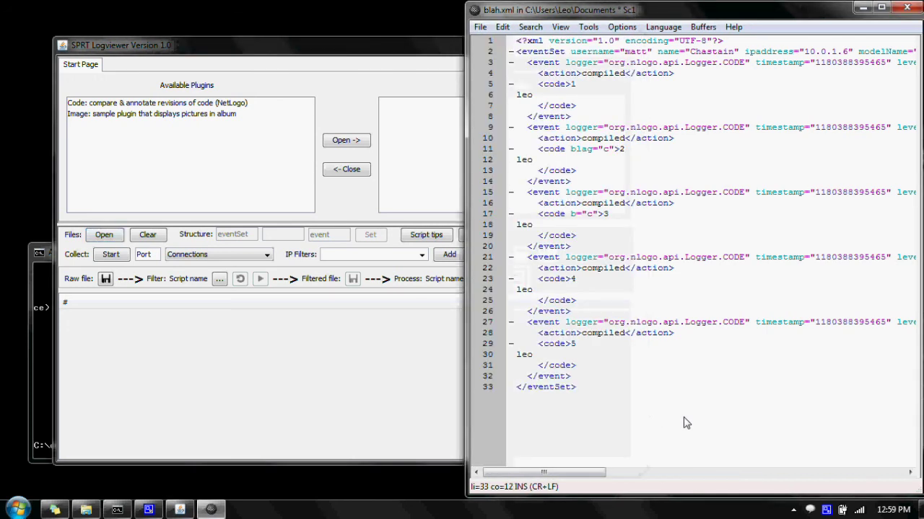
pyautogui.click(130, 313)
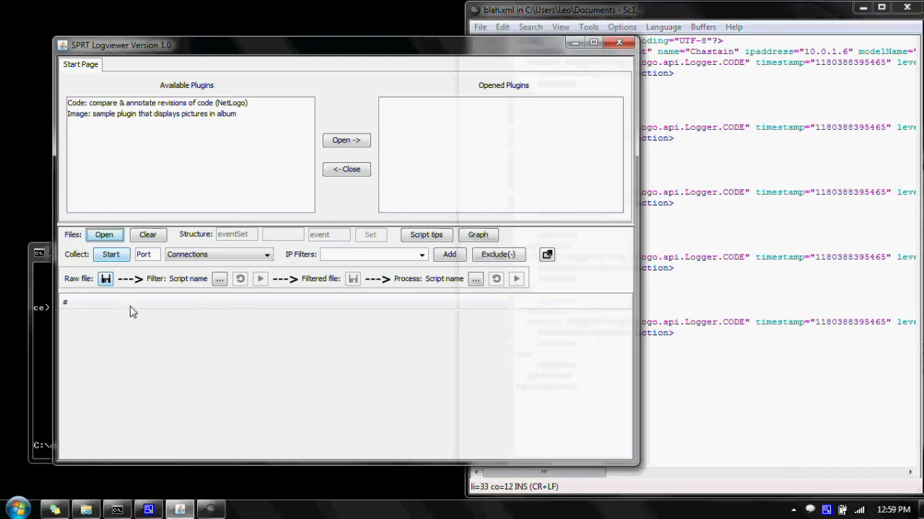
pyautogui.click(105, 234)
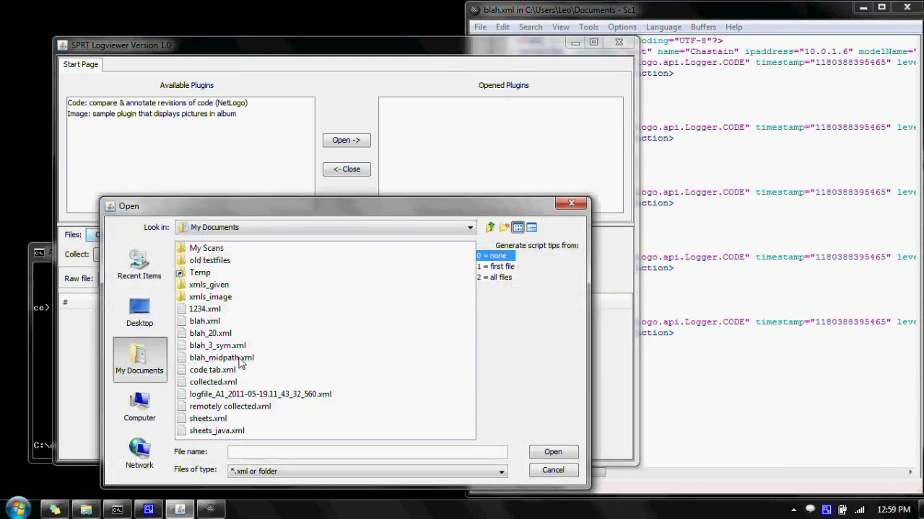
pyautogui.doubleClick(195, 323)
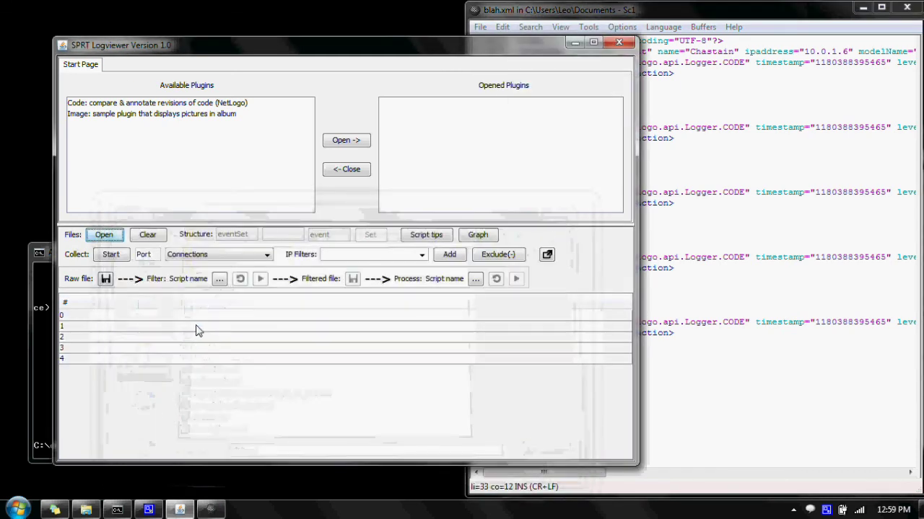